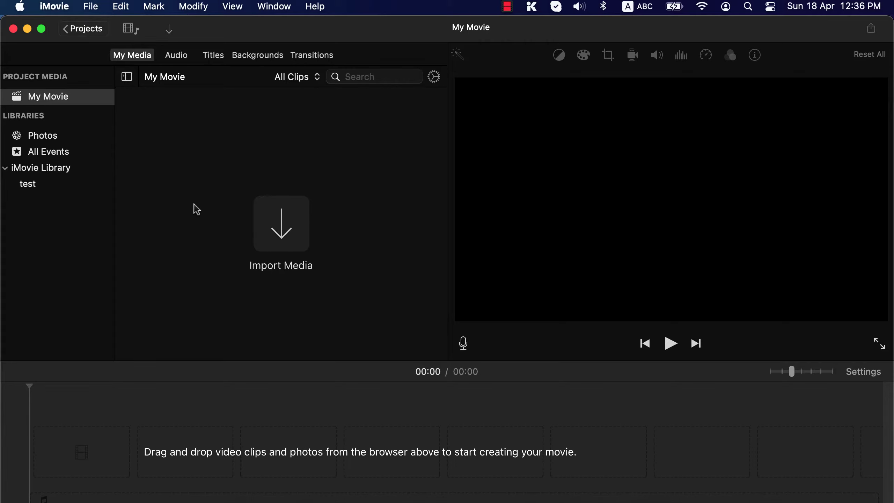
Import both production clips from the pexels 'For iMovie tutorial' folder into My Movie.
{"action": "left_click", "coordinate": [274, 234]}
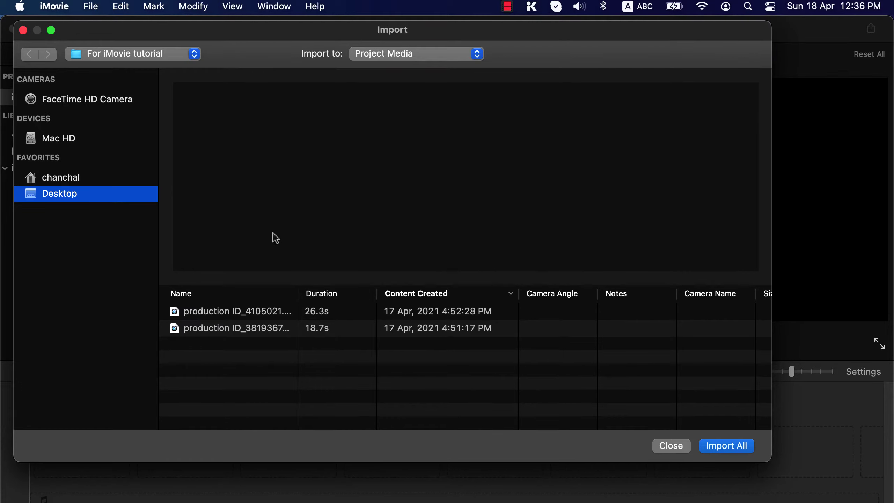
{"action": "left_click", "coordinate": [158, 57]}
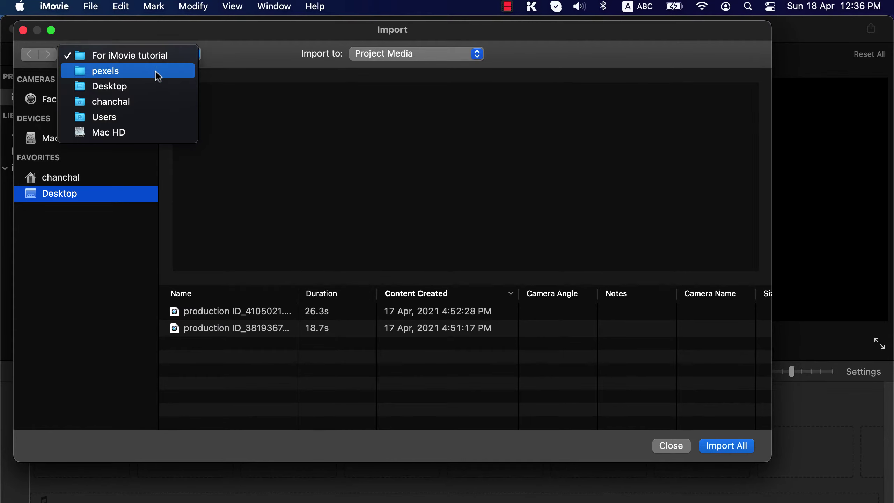
{"action": "left_click", "coordinate": [155, 70]}
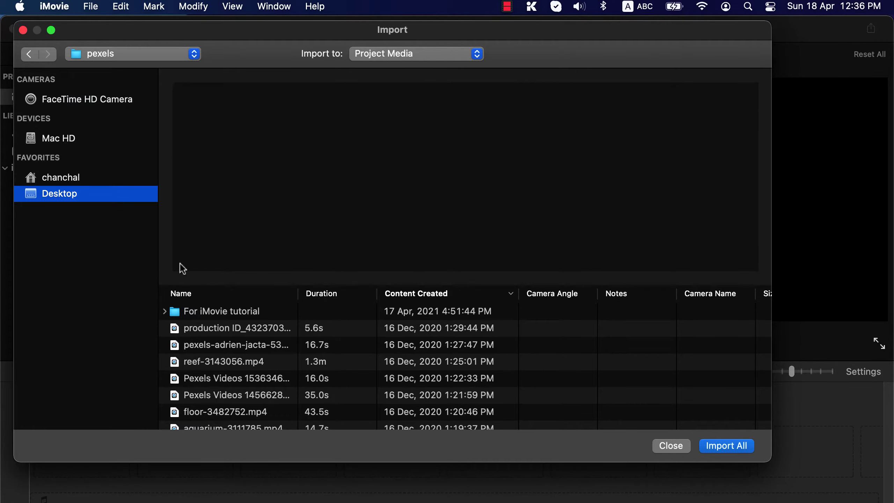
{"action": "double_click", "coordinate": [190, 311]}
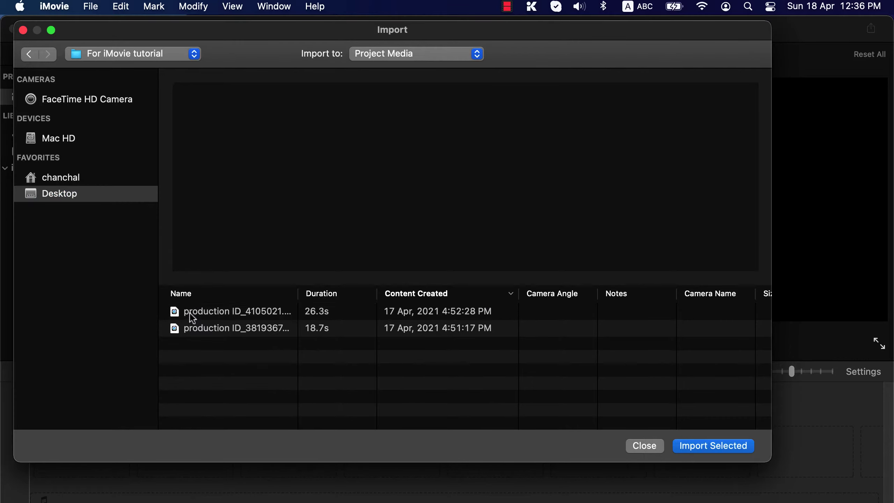
{"action": "left_click", "coordinate": [210, 333]}
{"action": "left_click", "coordinate": [208, 313], "text": "shift"}
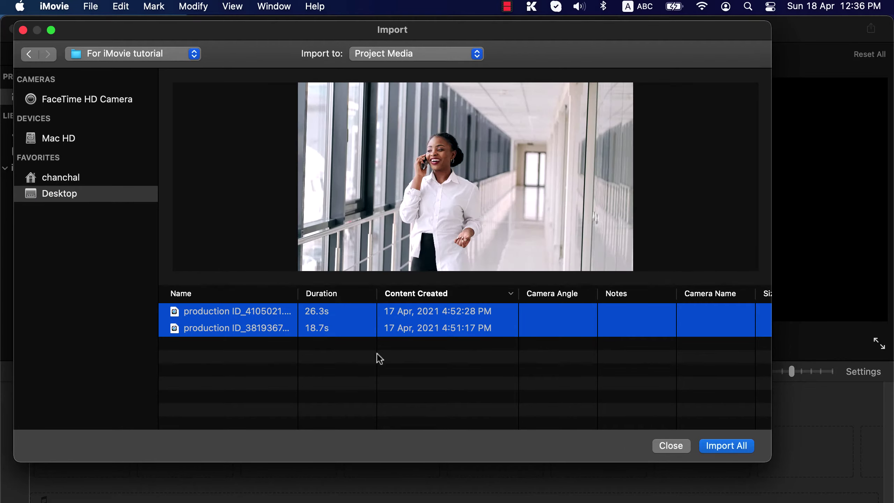
{"action": "left_click", "coordinate": [714, 444]}
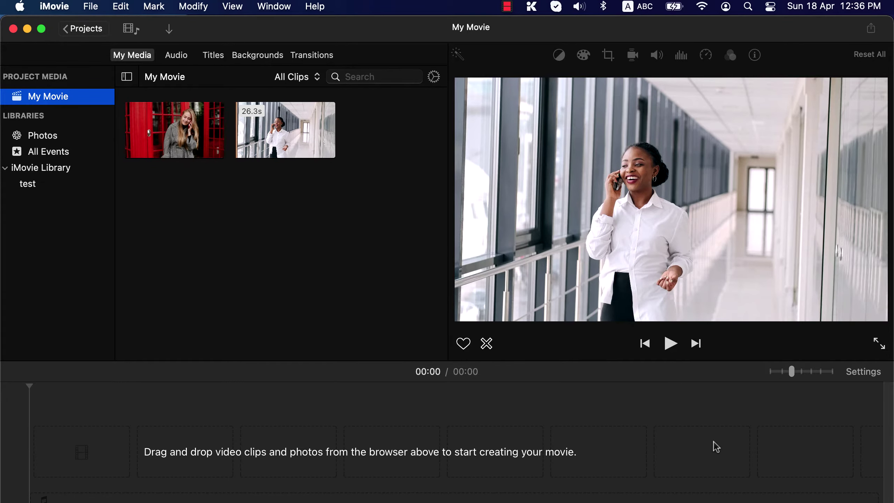
{"action": "left_click", "coordinate": [714, 442]}
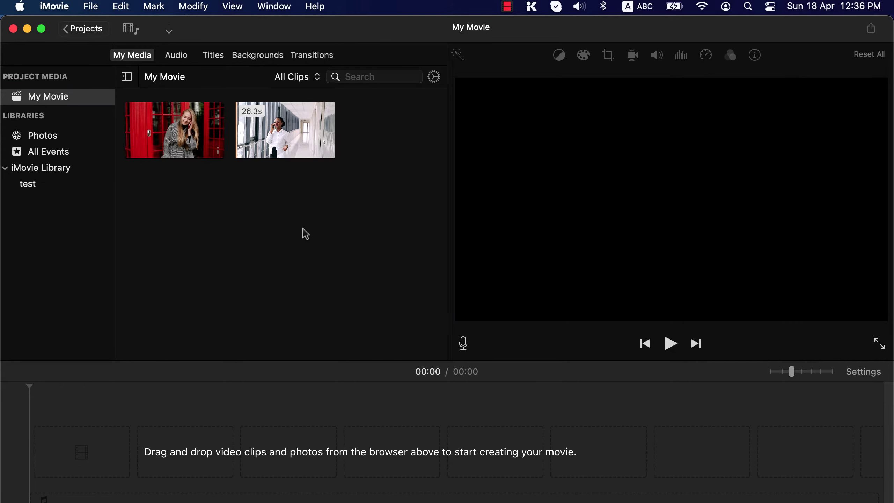
{"action": "left_click", "coordinate": [169, 137]}
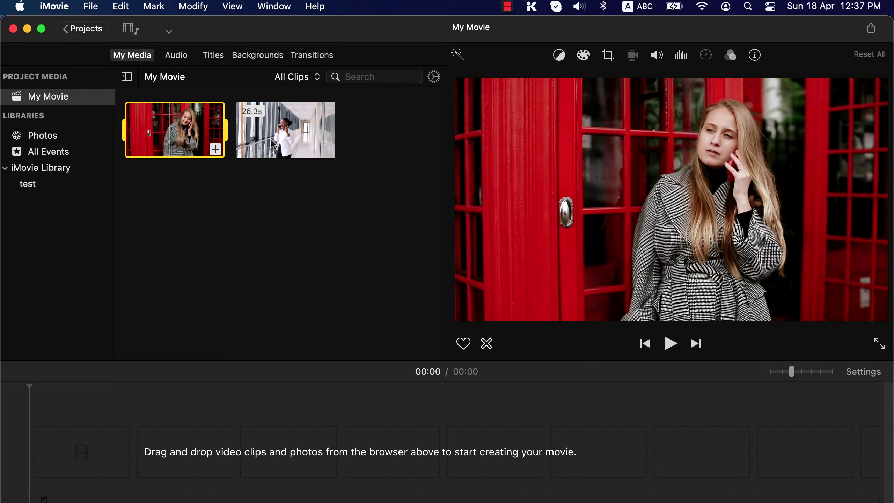
{"action": "left_click", "coordinate": [278, 142]}
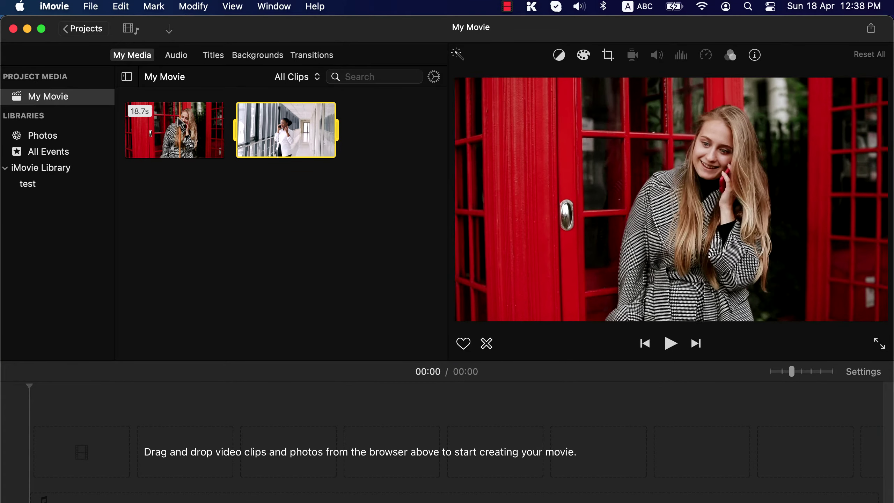
Place the red phone-box clip, then the 26.3s corridor clip, on the timeline and play the 44-second movie.
{"action": "left_click_drag", "start_coordinate": [180, 123], "coordinate": [136, 433]}
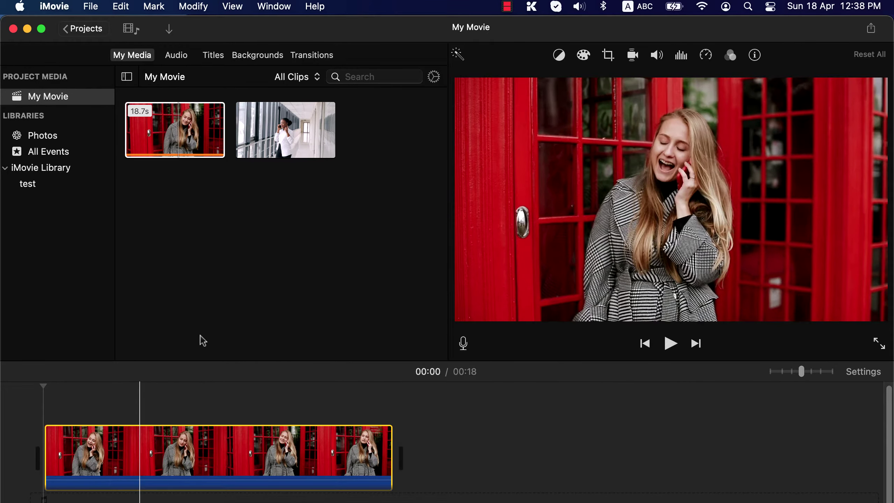
{"action": "left_click", "coordinate": [280, 131]}
{"action": "left_click_drag", "start_coordinate": [280, 131], "coordinate": [408, 416]}
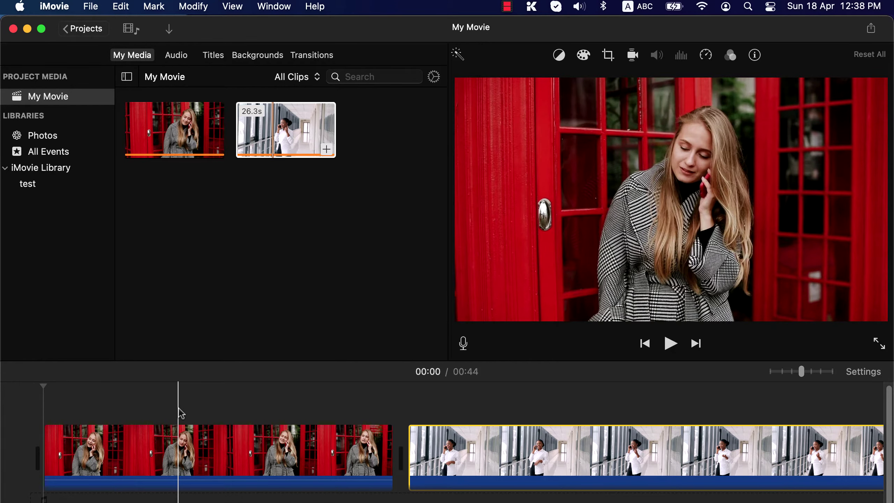
{"action": "key", "text": "space"}
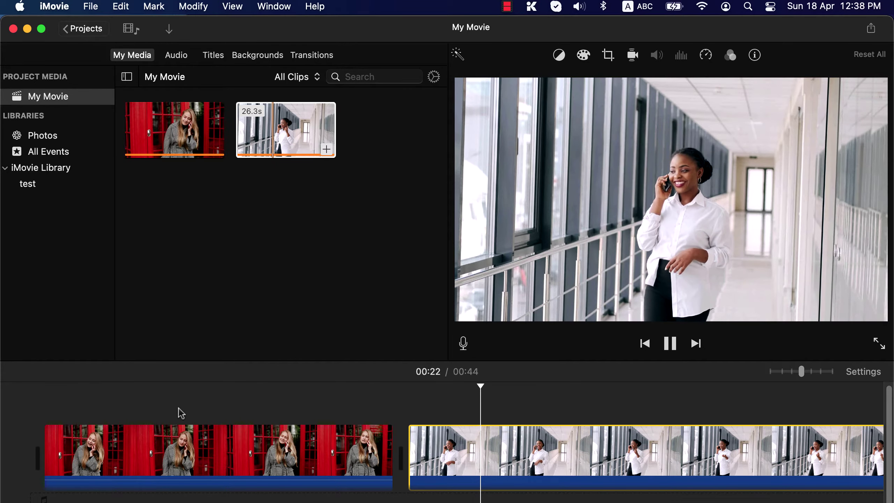
{"action": "key", "text": "space"}
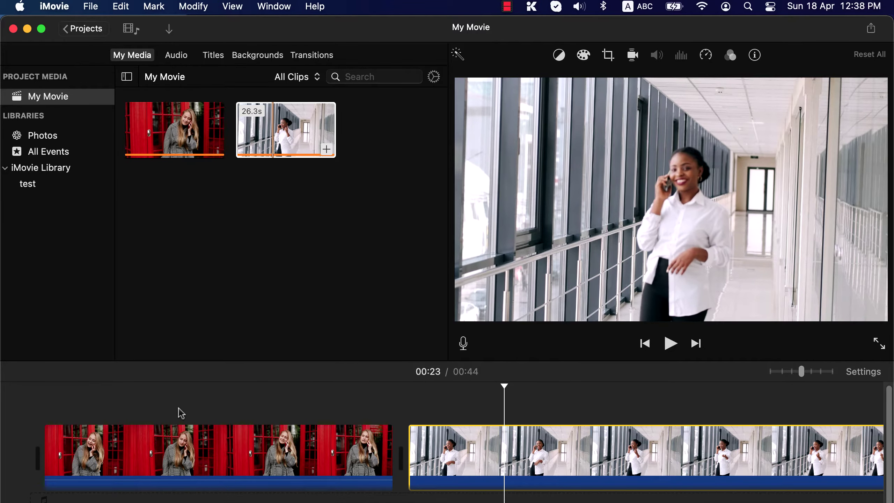
Trim both ends of the red phone-box clip so it runs 17.4 seconds.
{"action": "left_click", "coordinate": [184, 449]}
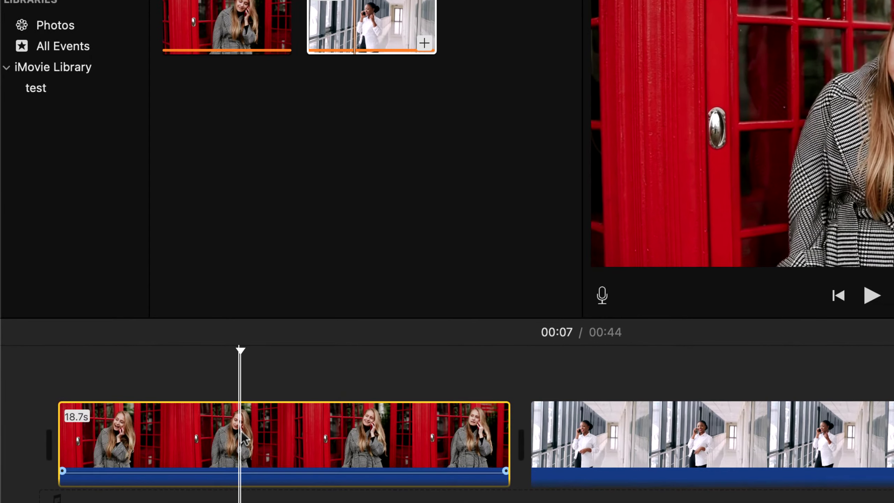
{"action": "left_click_drag", "start_coordinate": [58, 429], "coordinate": [152, 432]}
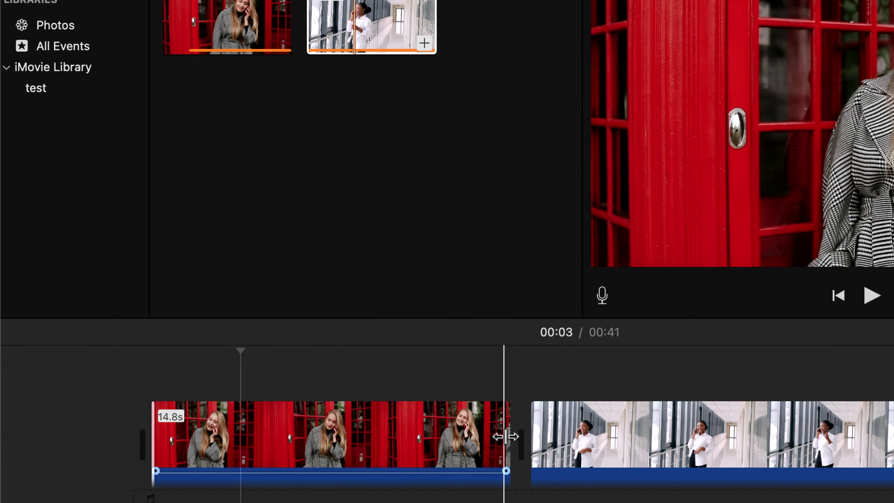
{"action": "left_click_drag", "start_coordinate": [508, 437], "coordinate": [405, 436]}
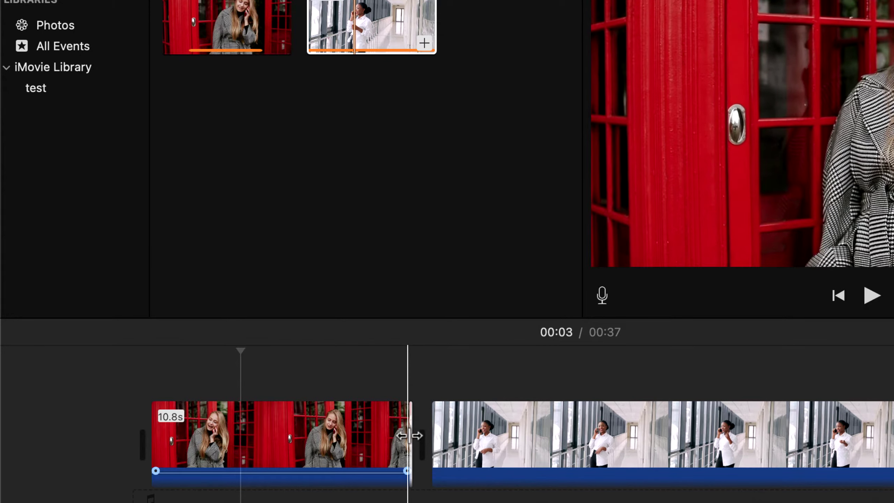
{"action": "left_click_drag", "start_coordinate": [409, 436], "coordinate": [485, 431]}
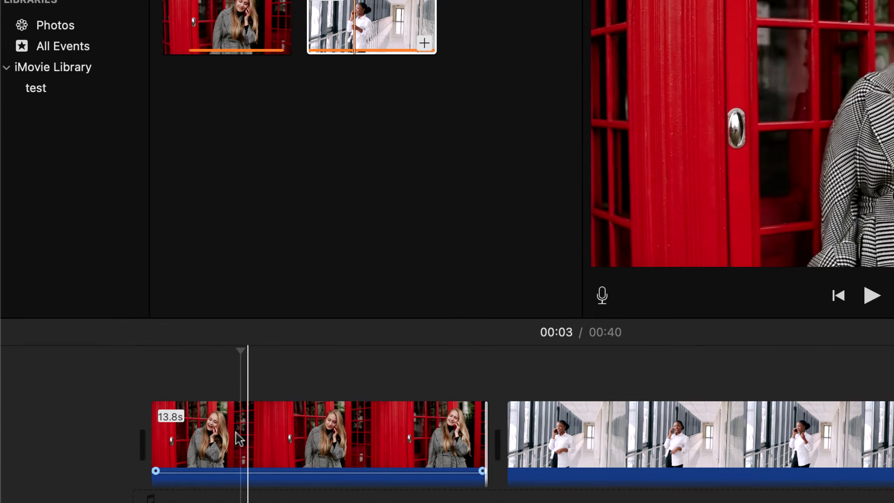
{"action": "left_click_drag", "start_coordinate": [157, 434], "coordinate": [66, 432]}
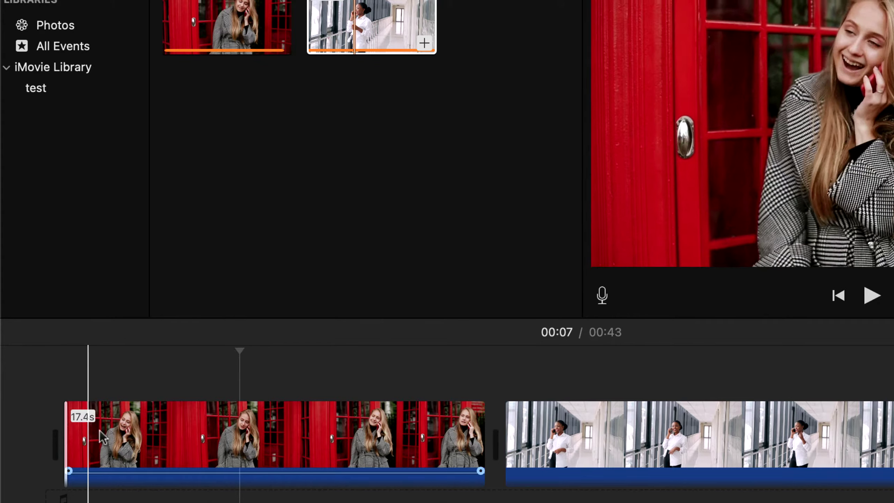
Split the phone-box clip at 00:05 with Split Clip, then again at 00:04 with Cmd+B.
{"action": "left_click", "coordinate": [199, 437]}
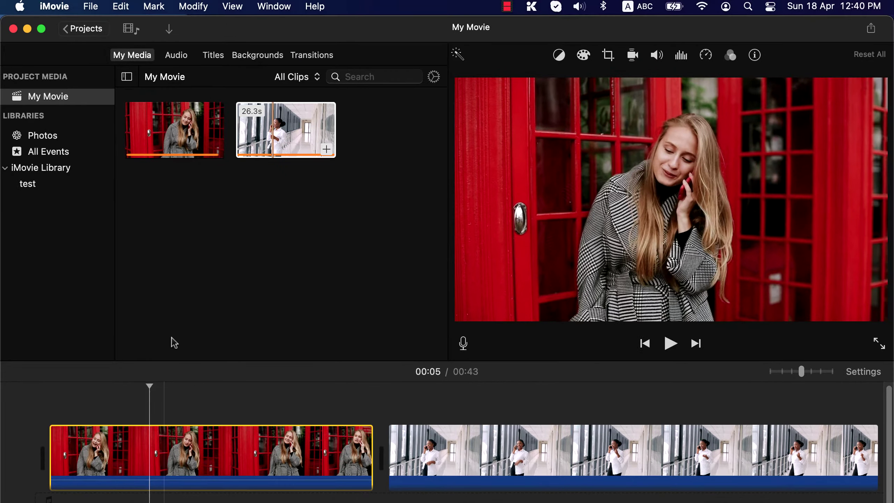
{"action": "left_click", "coordinate": [200, 13]}
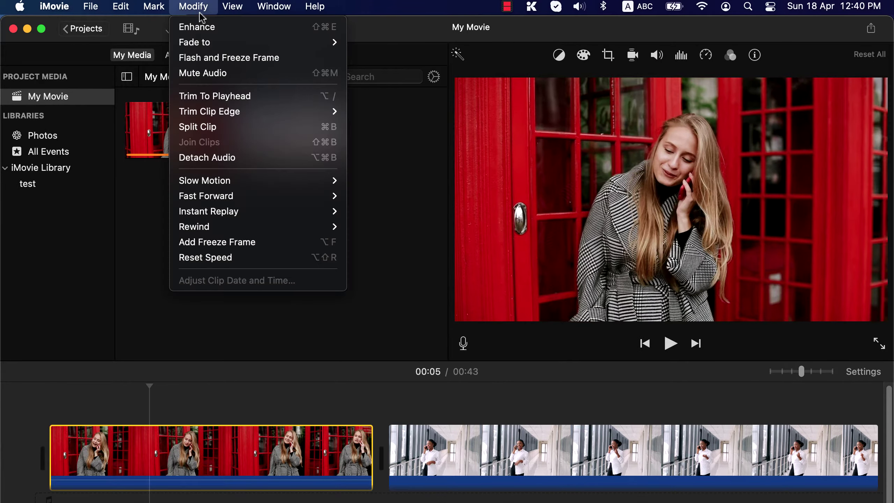
{"action": "left_click", "coordinate": [184, 127]}
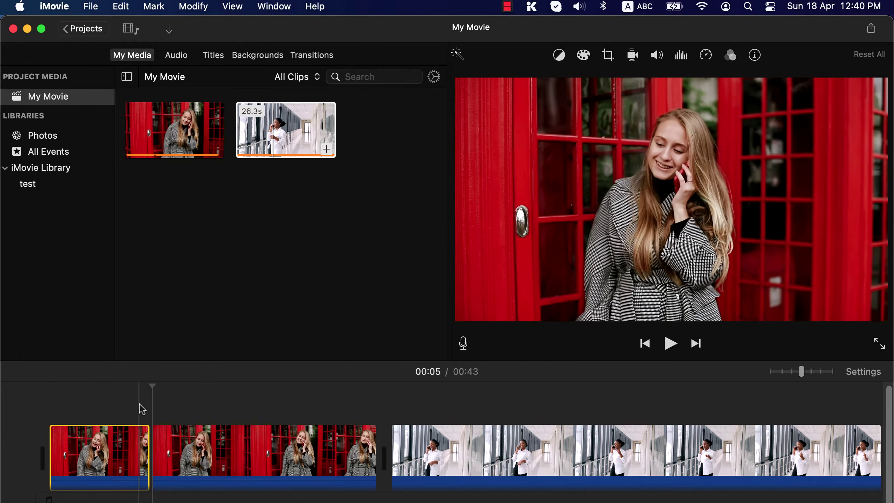
{"action": "left_click", "coordinate": [130, 439]}
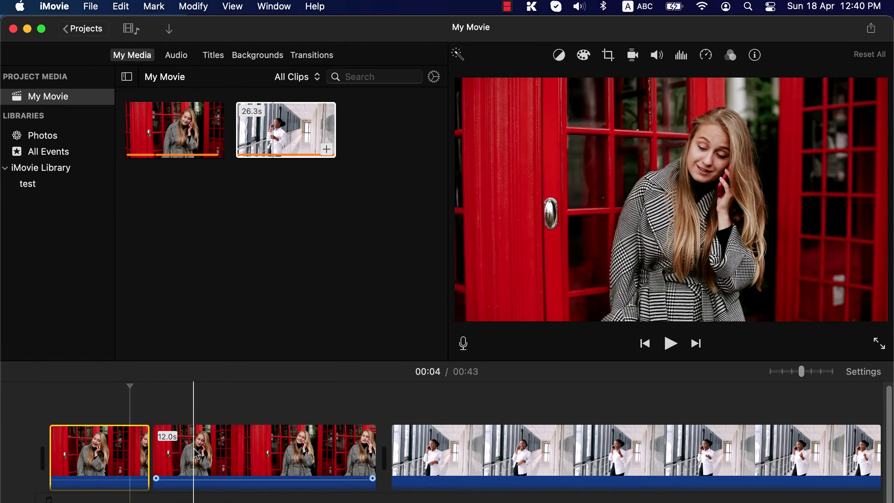
{"action": "left_click", "coordinate": [193, 453]}
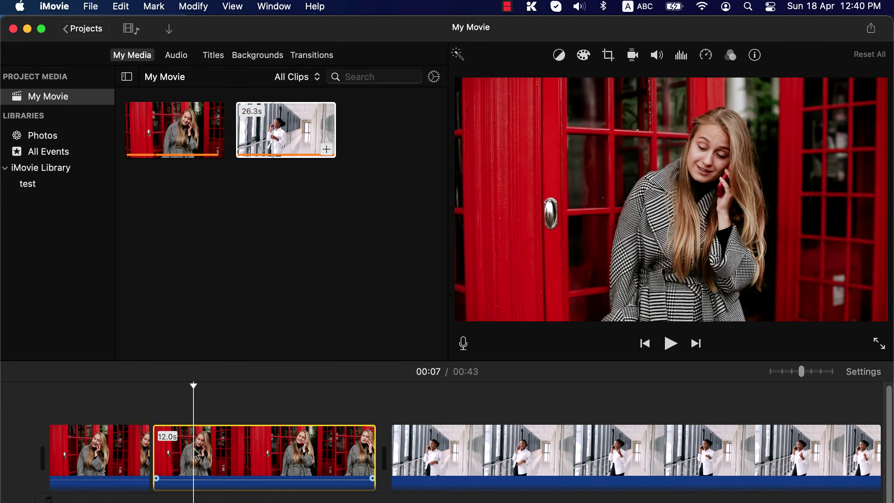
{"action": "key", "text": "super+b"}
Trim the two newly split phone-box pieces down to about 3 seconds each.
{"action": "left_click", "coordinate": [125, 454]}
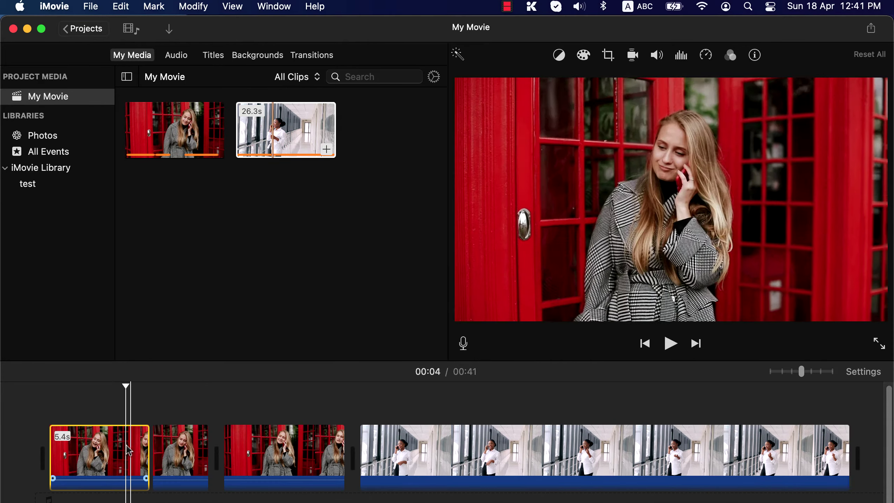
{"action": "left_click_drag", "start_coordinate": [149, 456], "coordinate": [102, 456]}
{"action": "left_click", "coordinate": [189, 457]}
{"action": "left_click_drag", "start_coordinate": [190, 453], "coordinate": [260, 455]}
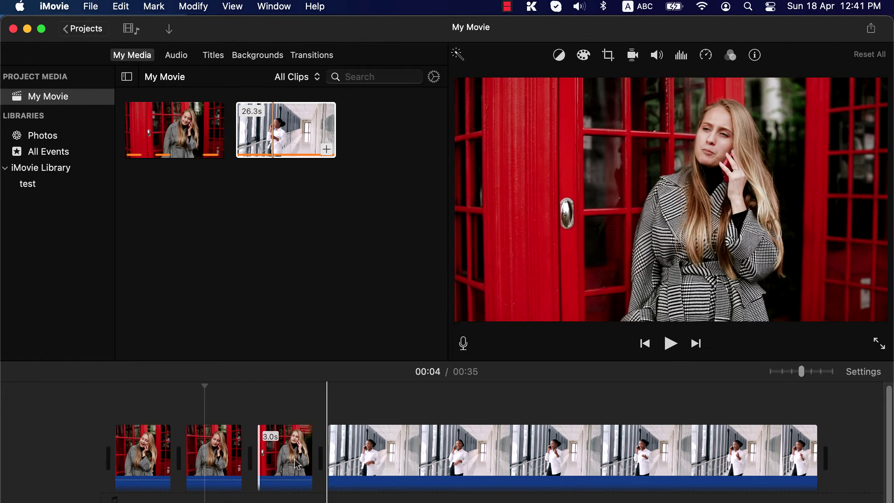
Split the corridor clip twice and delete about 5 seconds from the middle of the 14.2s piece.
{"action": "key", "text": "super+b"}
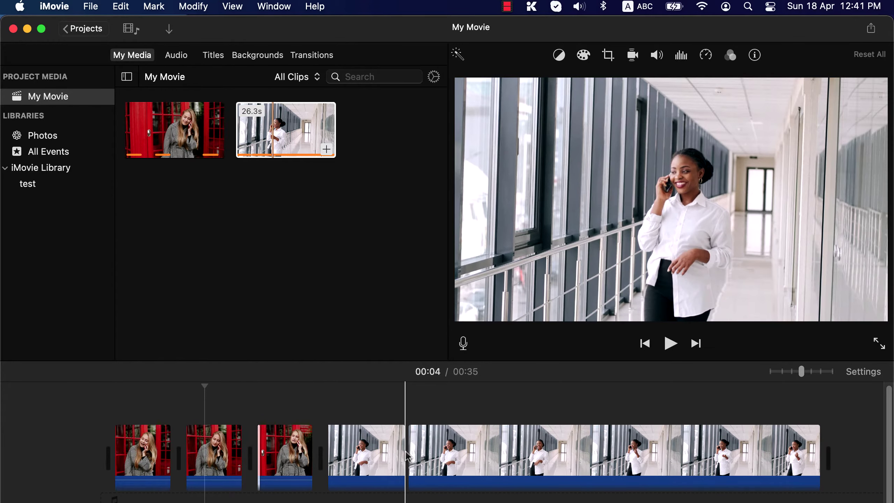
{"action": "key", "text": "super+b"}
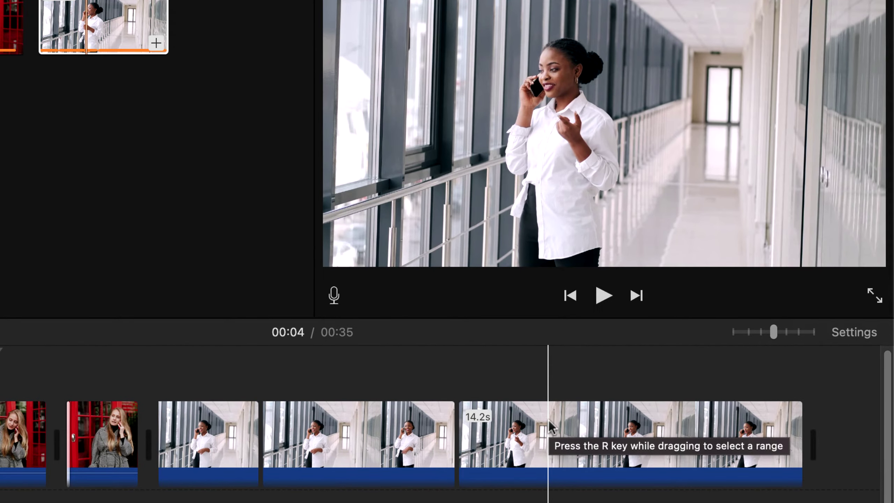
{"action": "key", "text": "r"}
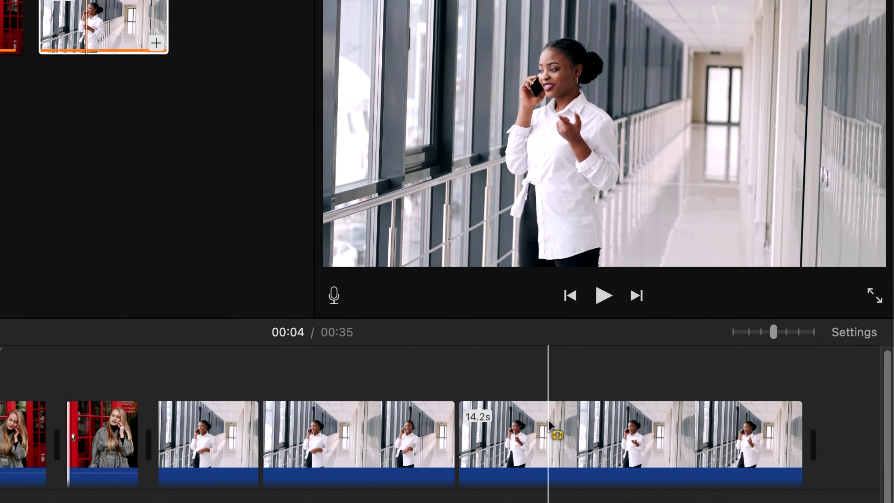
{"action": "left_click_drag", "start_coordinate": [551, 424], "coordinate": [668, 425]}
{"action": "key", "text": "Delete"}
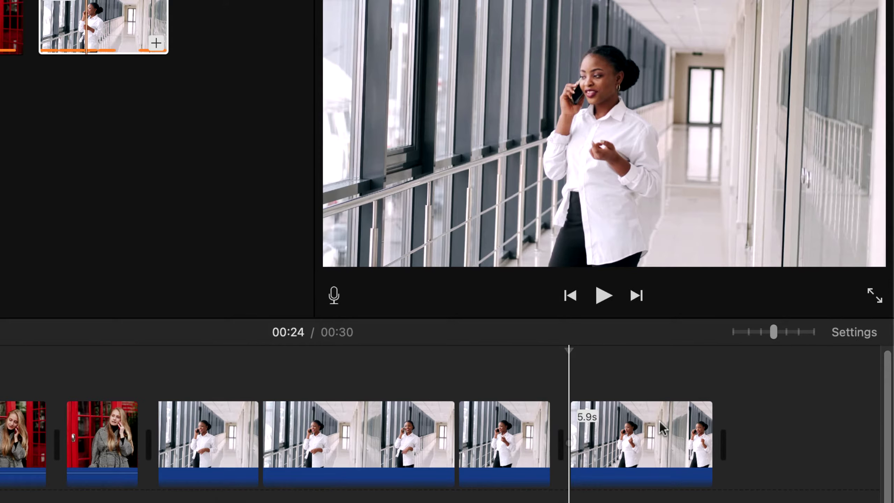
{"action": "left_click", "coordinate": [336, 427]}
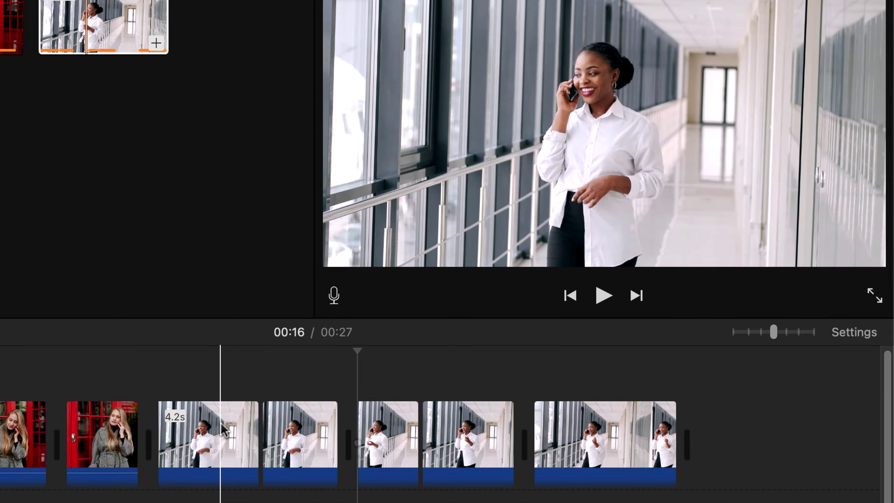
Shorten the 4.2s corridor piece to 3.2s, move a hallway clip to second place, delete the extras.
{"action": "left_click", "coordinate": [220, 434]}
{"action": "left_click_drag", "start_coordinate": [256, 433], "coordinate": [233, 432]}
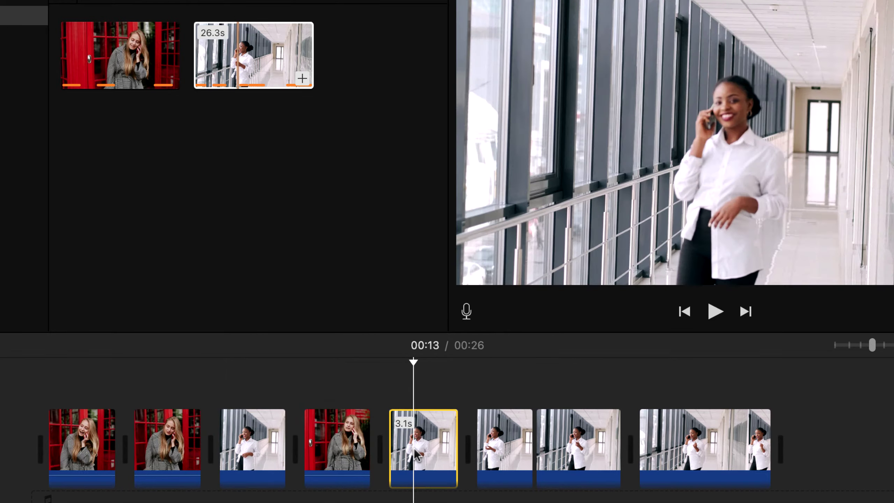
{"action": "left_click_drag", "start_coordinate": [420, 444], "coordinate": [136, 448]}
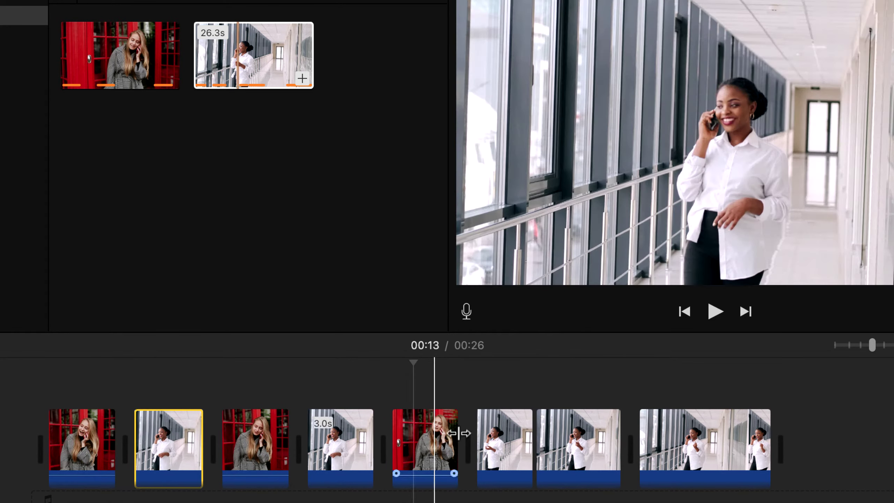
{"action": "left_click", "coordinate": [512, 444]}
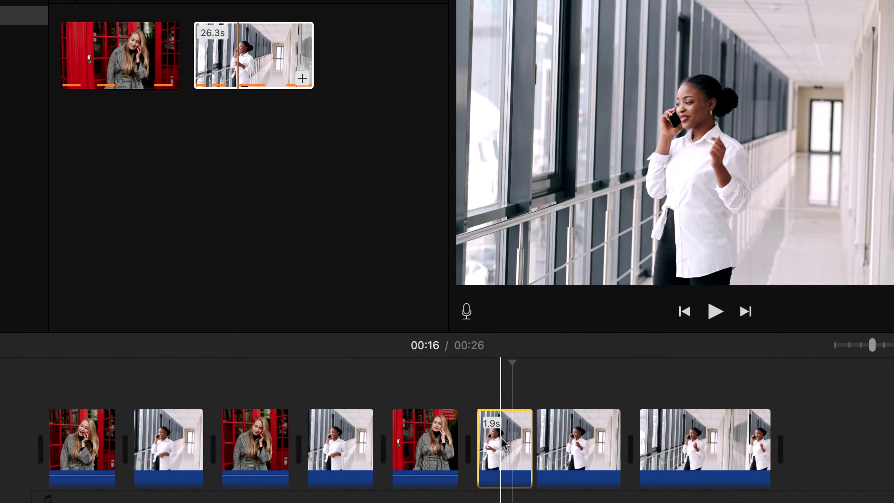
{"action": "key", "text": "Delete"}
{"action": "key", "text": "space"}
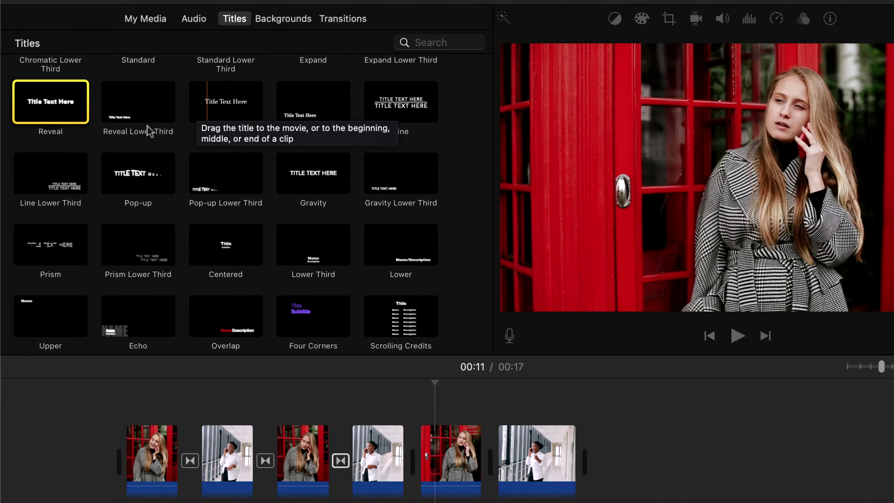
Drop a Reveal Lower Third title on the opening clip and type 'Call us' with a phone number.
{"action": "left_click", "coordinate": [135, 122]}
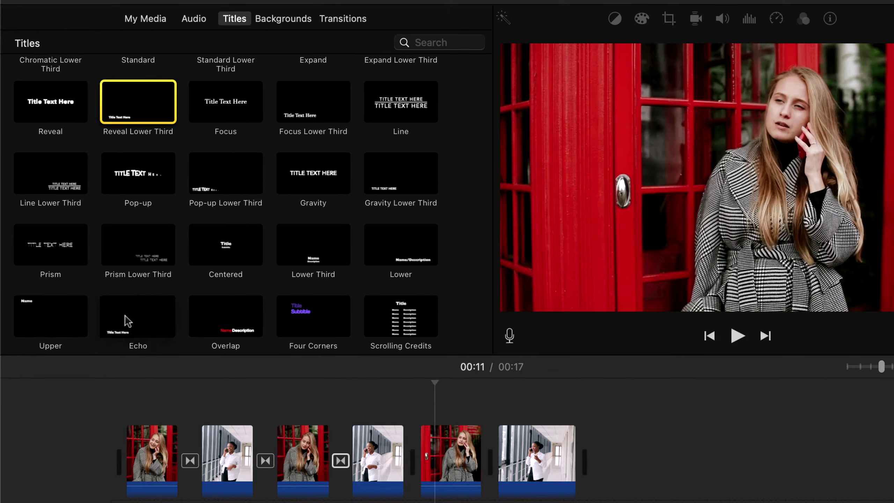
{"action": "left_click_drag", "start_coordinate": [138, 101], "coordinate": [211, 454]}
{"action": "double_click", "coordinate": [598, 273]}
{"action": "type", "text": "Call us 09182828"}
Finish editing the title text and play the movie from the start to preview it.
{"action": "key", "text": "super+a"}
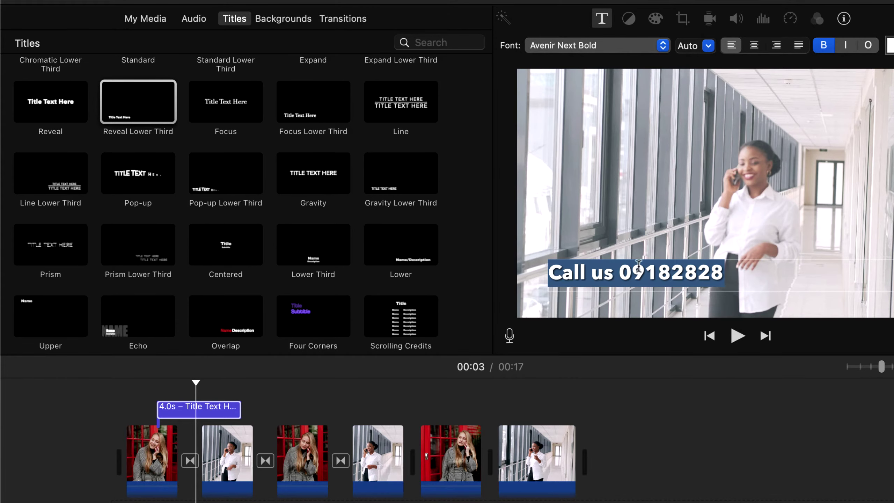
{"action": "left_click", "coordinate": [154, 401]}
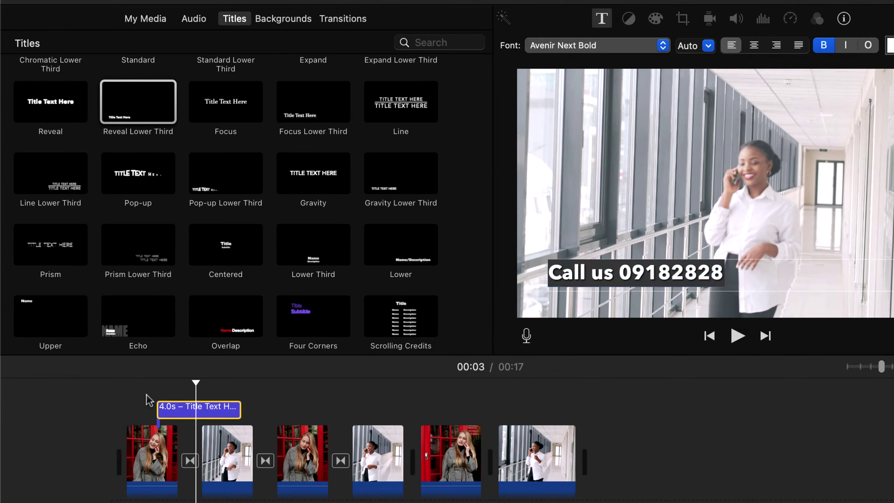
{"action": "left_click", "coordinate": [146, 394]}
{"action": "key", "text": "space"}
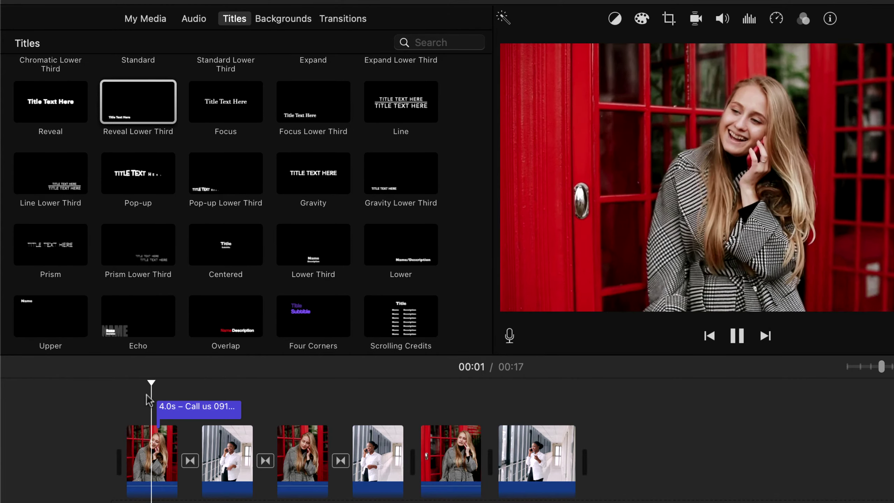
{"action": "left_click", "coordinate": [197, 409]}
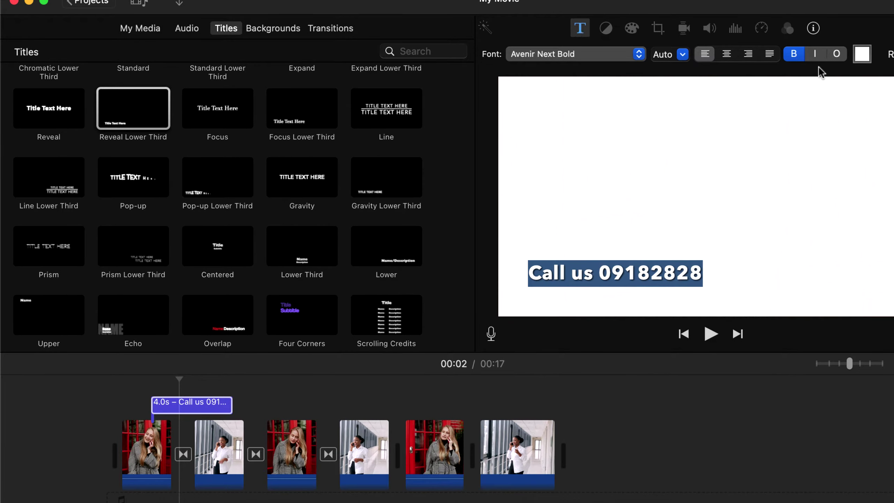
Change the title text colour to black and play the opening to check it.
{"action": "left_click", "coordinate": [862, 54]}
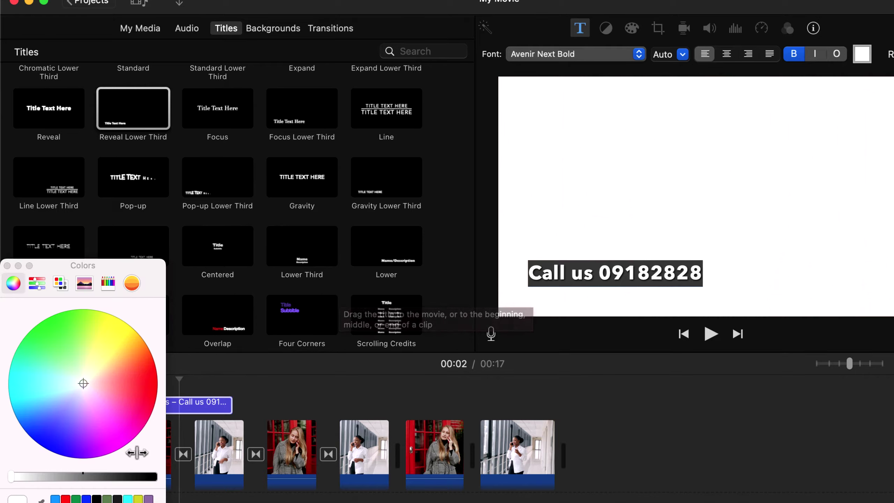
{"action": "left_click", "coordinate": [99, 497]}
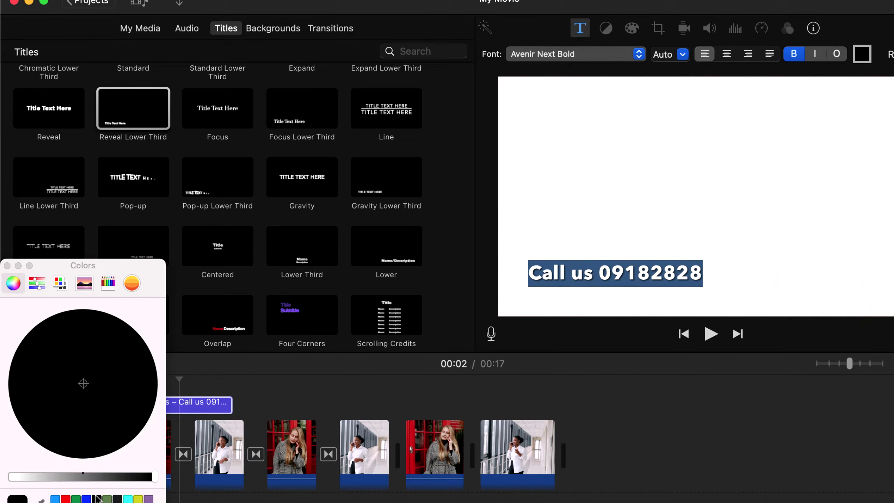
{"action": "left_click", "coordinate": [7, 265]}
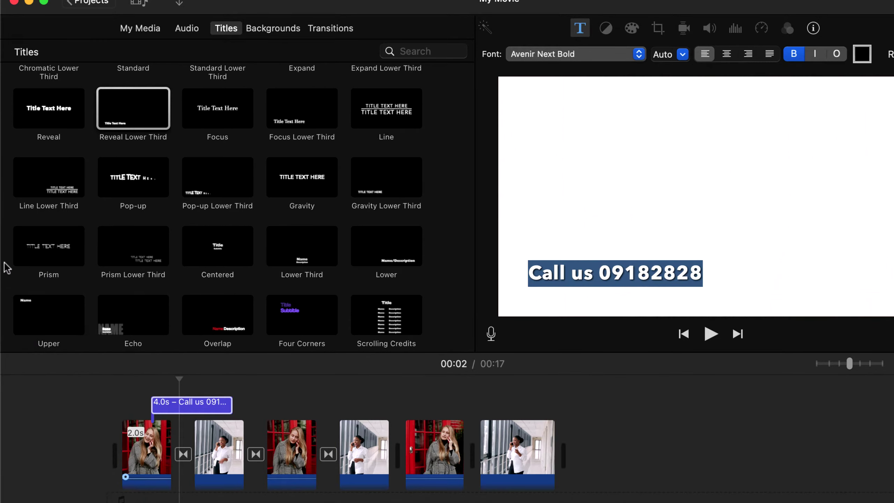
{"action": "left_click", "coordinate": [145, 402]}
{"action": "left_click", "coordinate": [144, 402]}
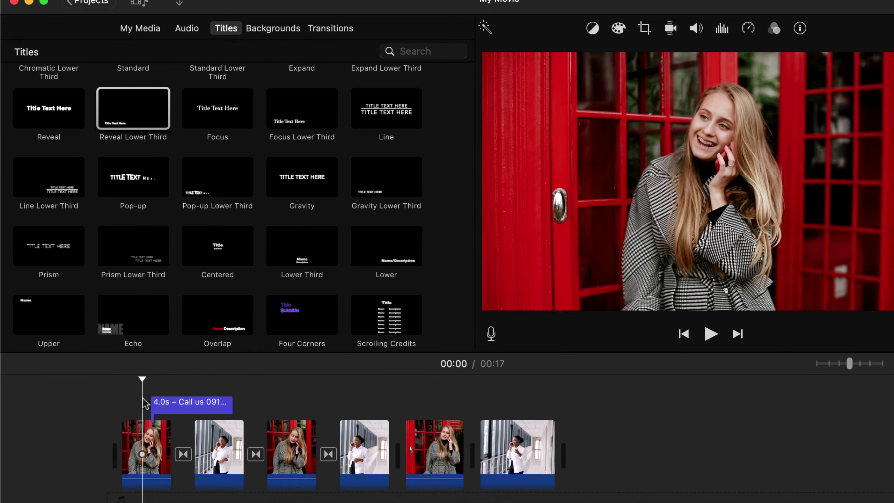
{"action": "key", "text": "space"}
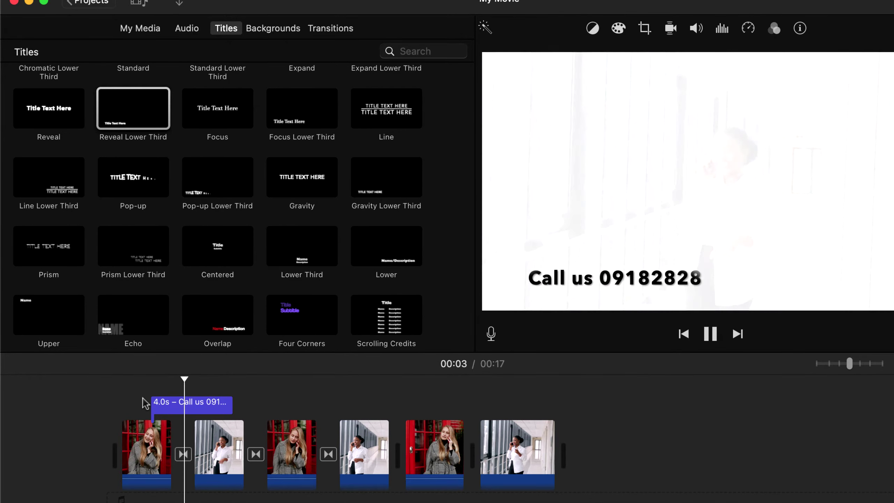
{"action": "key", "text": "space"}
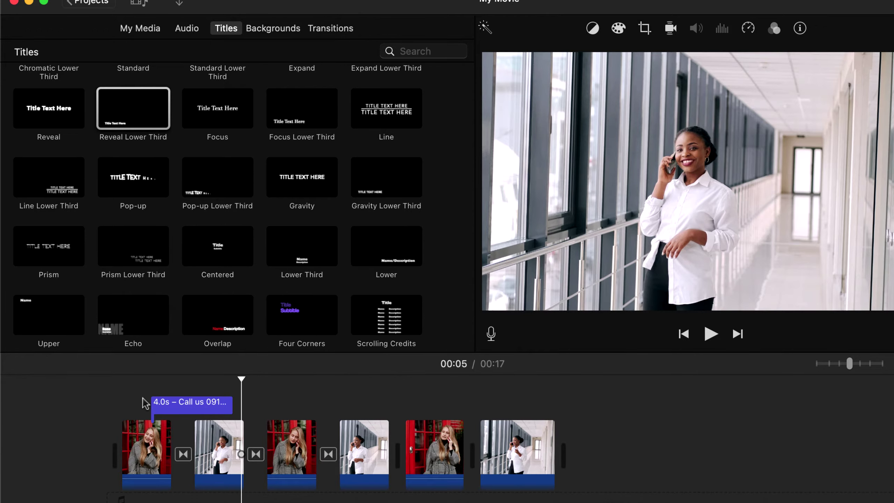
Open the audio library's Jingles folder and preview the 44th Street Long and Alliance jingles.
{"action": "left_click", "coordinate": [190, 29]}
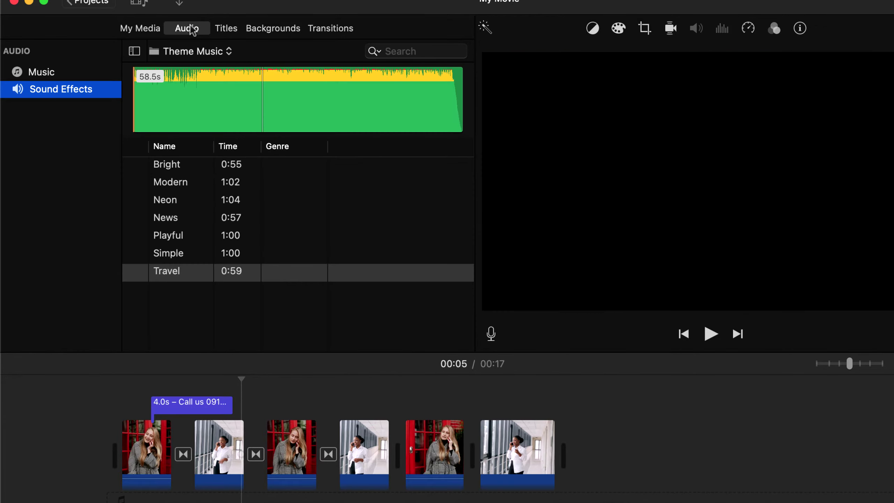
{"action": "left_click", "coordinate": [190, 52]}
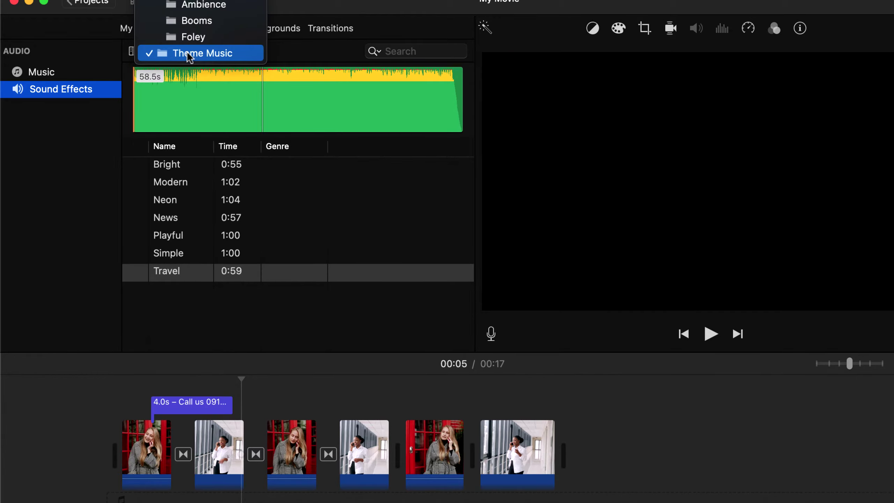
{"action": "scroll", "coordinate": [187, 53], "scroll_direction": "up", "scroll_amount": 4}
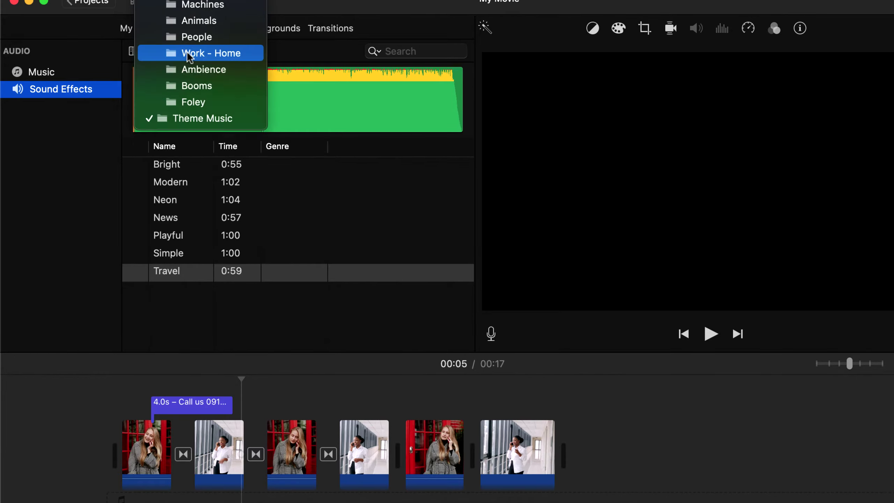
{"action": "left_click", "coordinate": [187, 53]}
{"action": "left_click", "coordinate": [138, 167]}
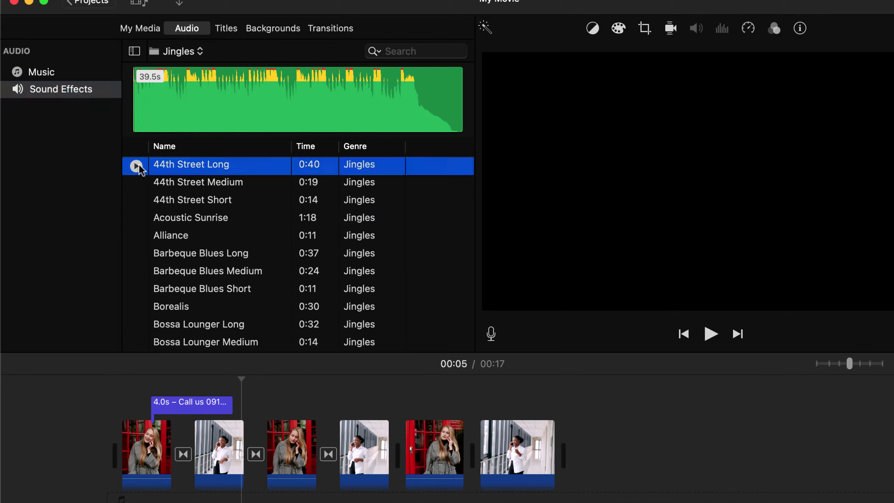
{"action": "left_click", "coordinate": [136, 166]}
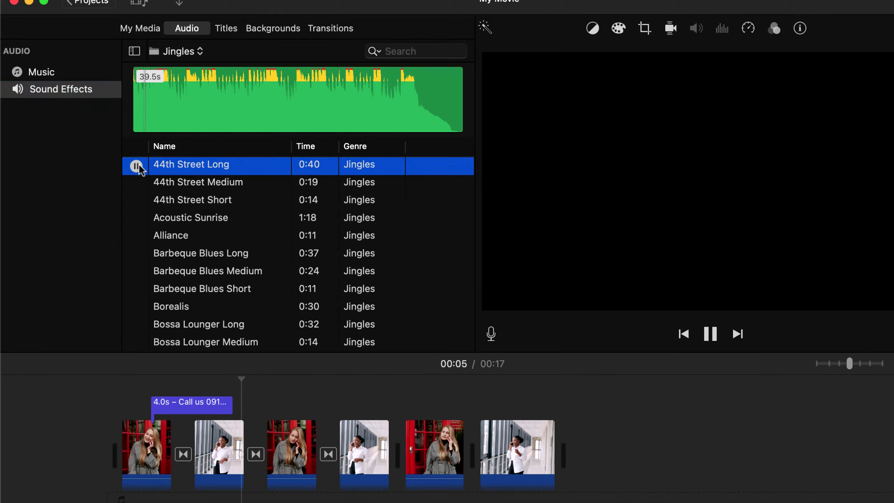
{"action": "left_click", "coordinate": [136, 165]}
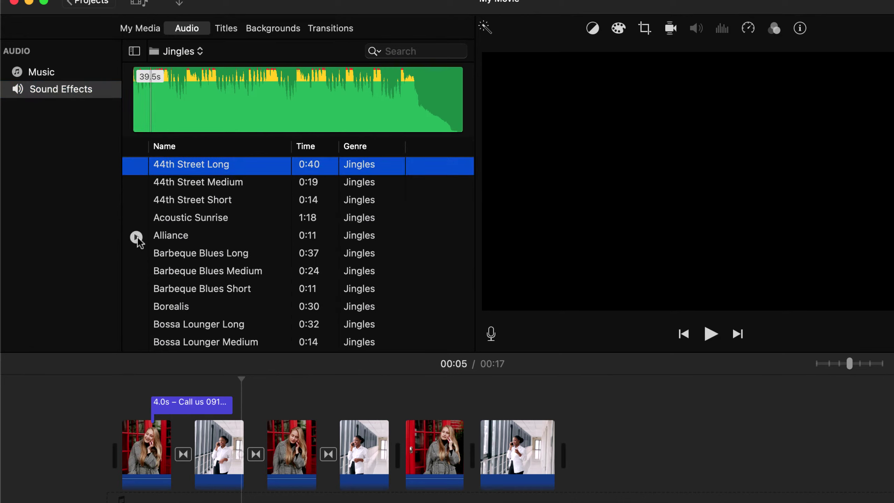
{"action": "left_click", "coordinate": [137, 237]}
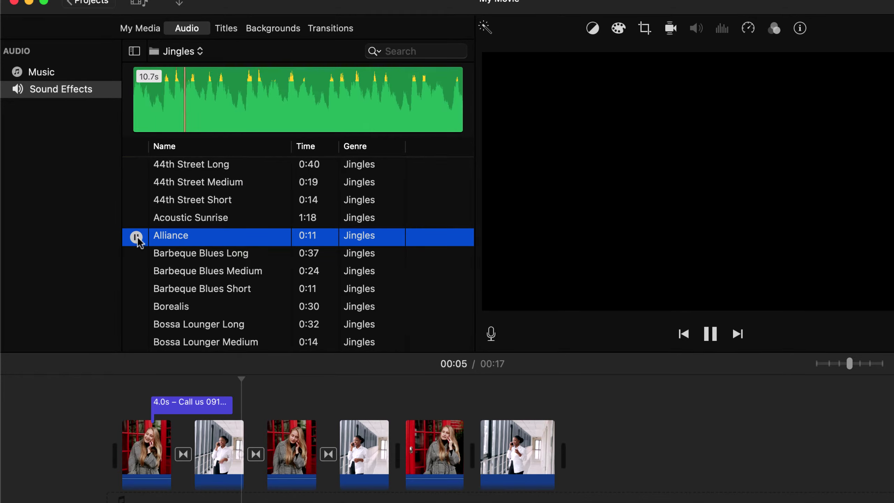
{"action": "left_click", "coordinate": [137, 237]}
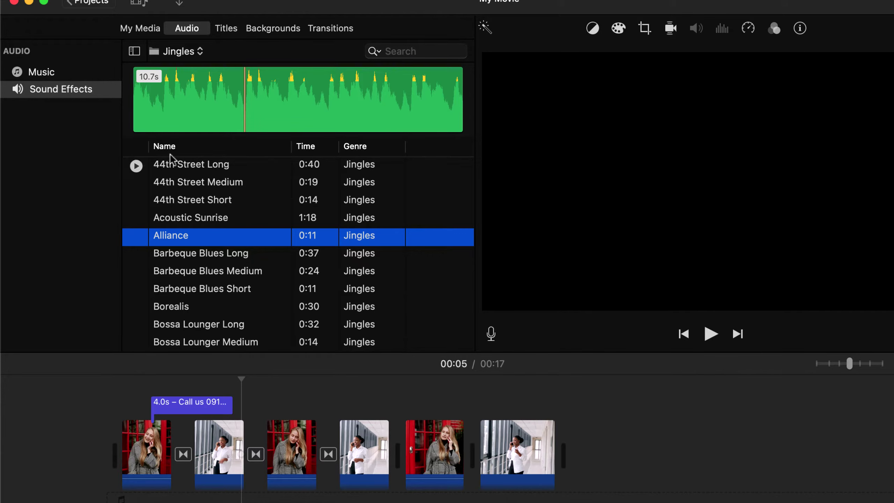
Go back to the Theme Music folder and preview the Playful theme song.
{"action": "left_click", "coordinate": [197, 53]}
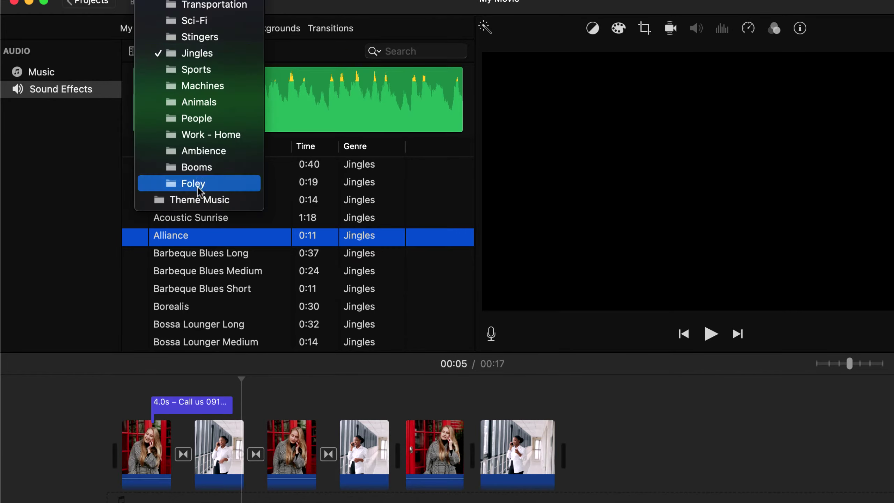
{"action": "left_click", "coordinate": [199, 200]}
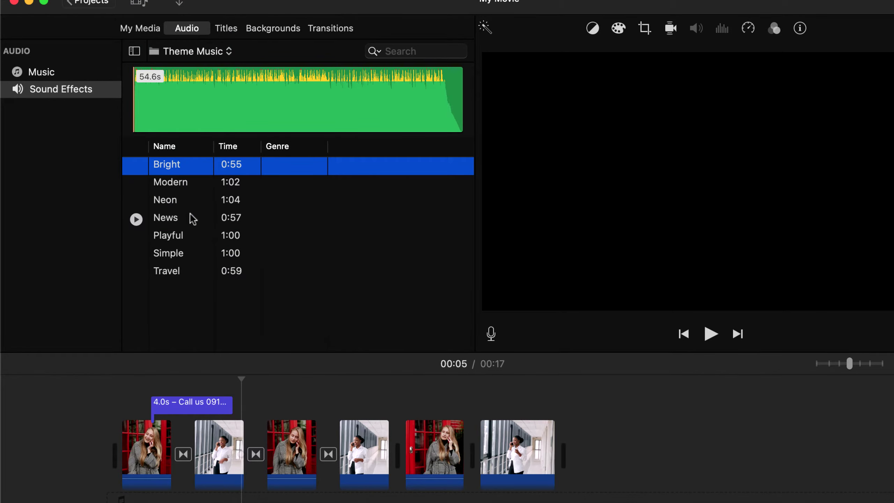
{"action": "left_click", "coordinate": [137, 238]}
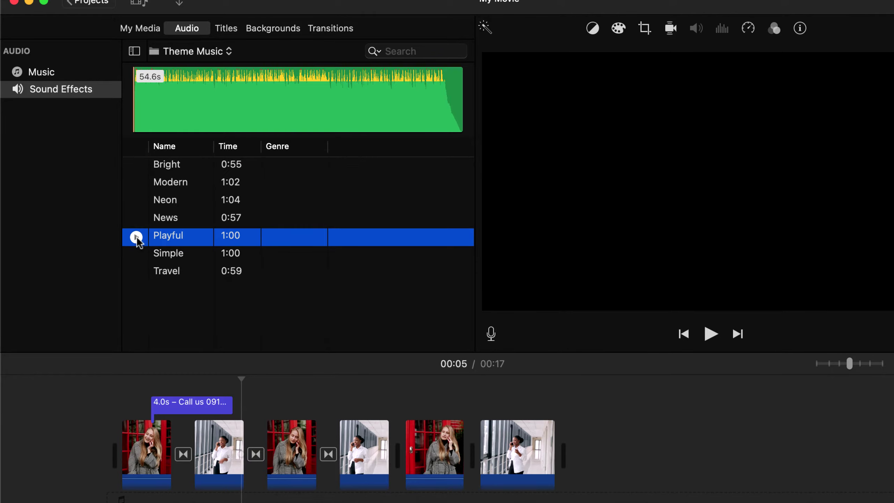
{"action": "left_click", "coordinate": [136, 237]}
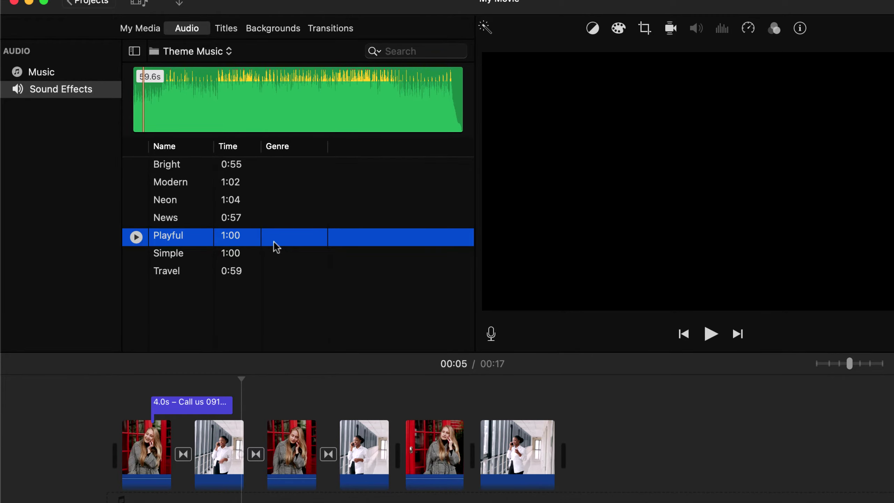
Lay the Playful theme song beneath the clips, preview it, and trim its end to 17.7s.
{"action": "left_click_drag", "start_coordinate": [274, 242], "coordinate": [131, 439]}
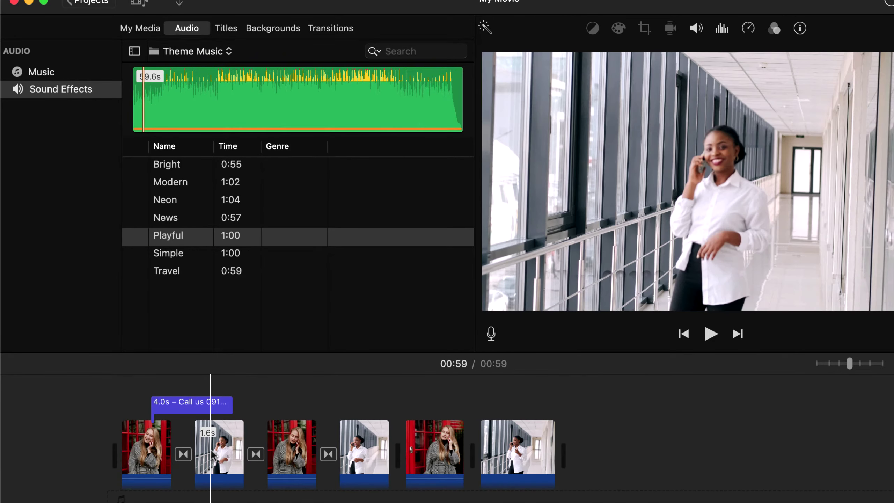
{"action": "left_click_drag", "start_coordinate": [168, 236], "coordinate": [140, 458]}
{"action": "key", "text": "space"}
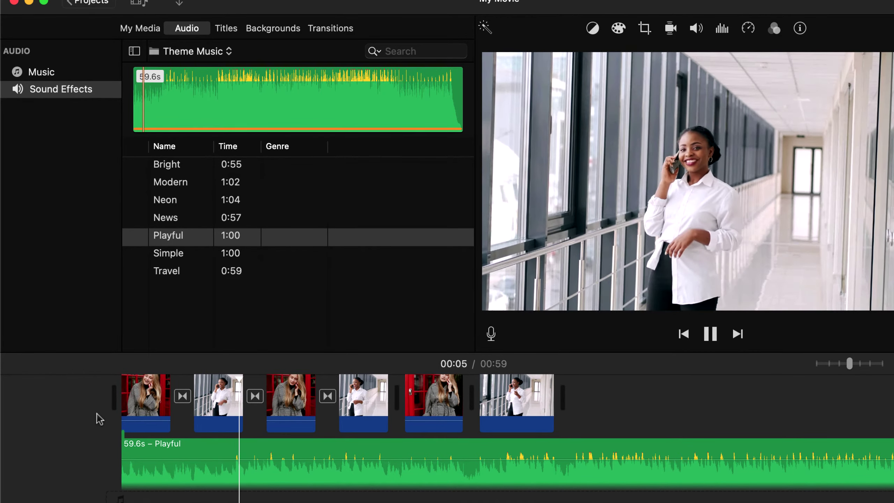
{"action": "key", "text": "space"}
{"action": "left_click_drag", "start_coordinate": [891, 462], "coordinate": [552, 461]}
{"action": "left_click", "coordinate": [410, 477]}
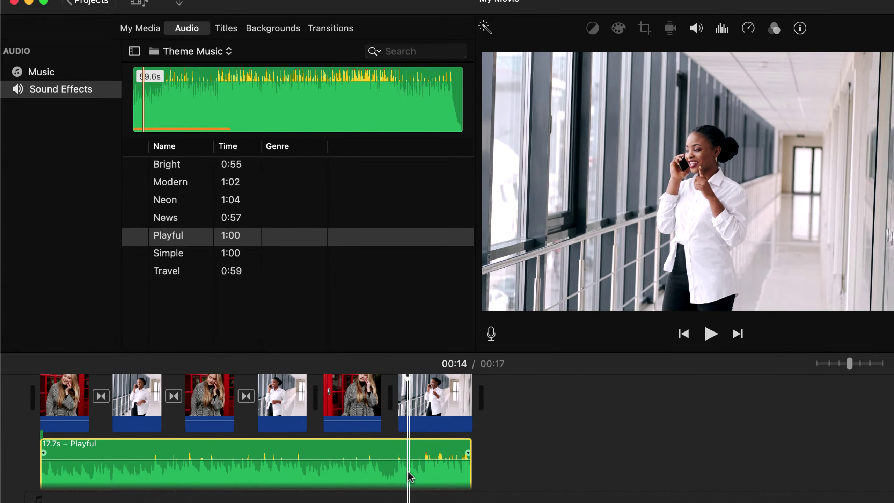
Turn the Playful music down to 77% volume and bring up the Noise Reduction and Equalizer settings.
{"action": "left_click", "coordinate": [696, 28]}
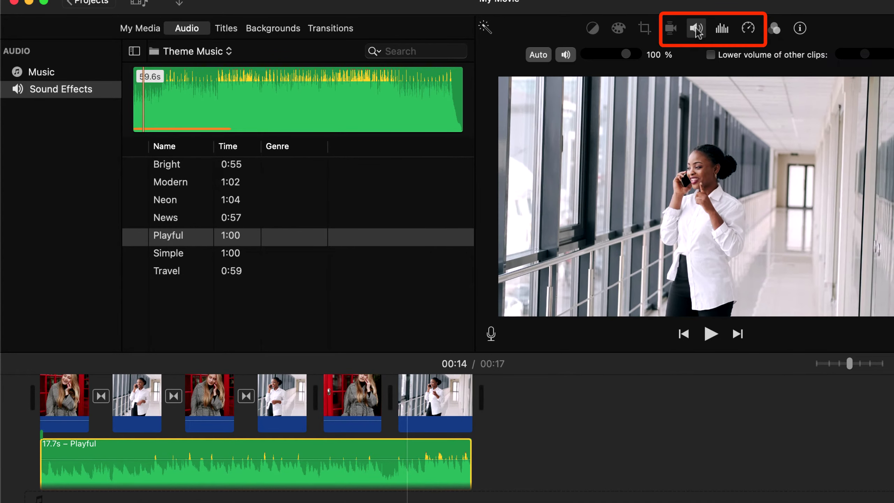
{"action": "left_click_drag", "start_coordinate": [626, 54], "coordinate": [618, 55]}
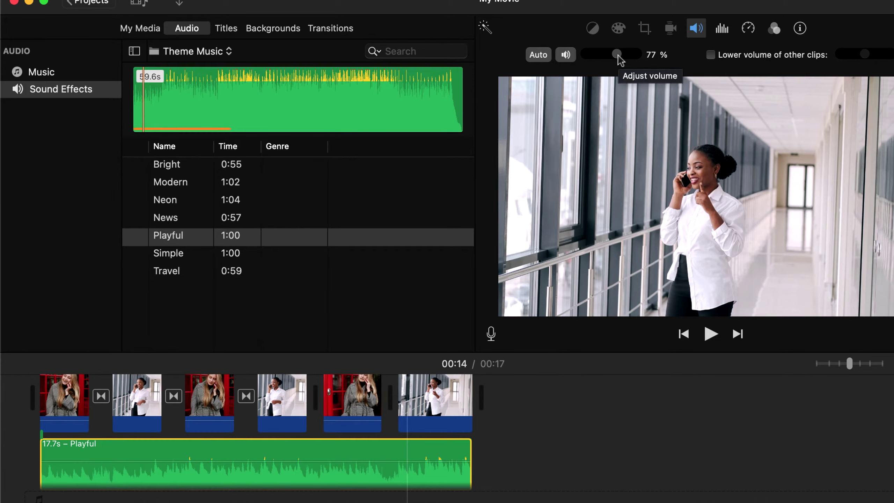
{"action": "left_click", "coordinate": [721, 29]}
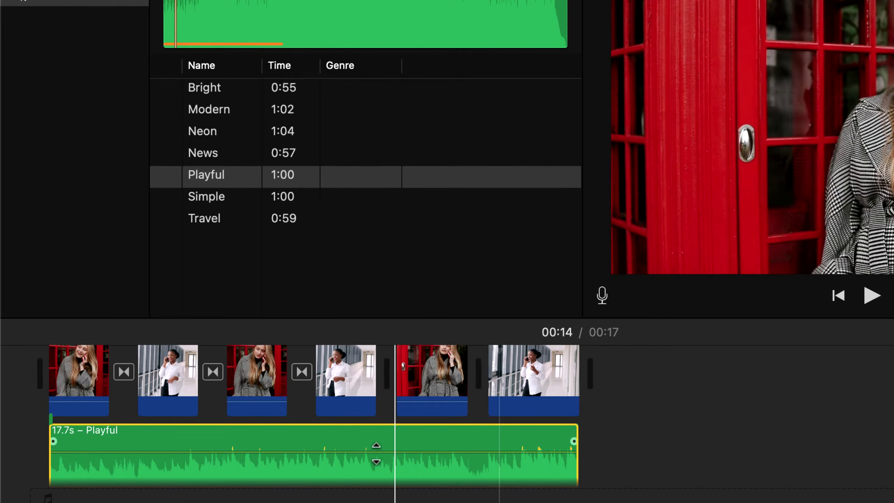
Raise the Playful music's volume line, add a fade-in and a fade-out, then play the movie back.
{"action": "left_click_drag", "start_coordinate": [376, 454], "coordinate": [374, 465]}
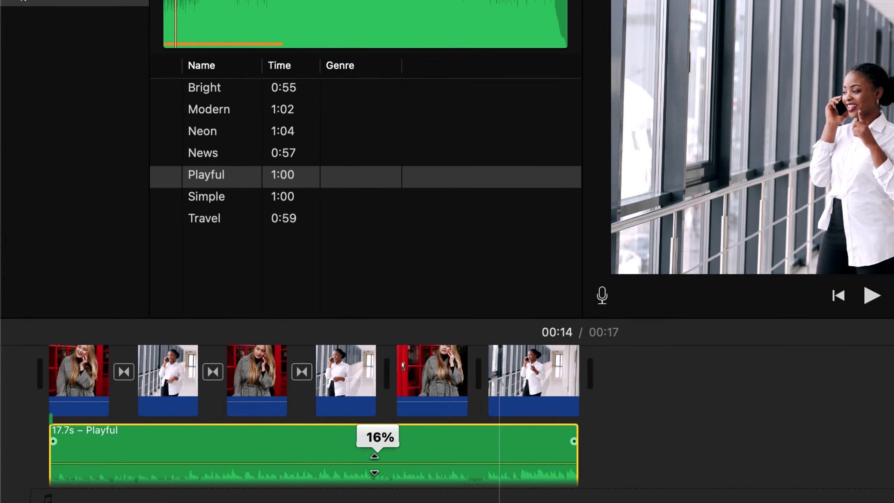
{"action": "left_click_drag", "start_coordinate": [374, 464], "coordinate": [374, 449]}
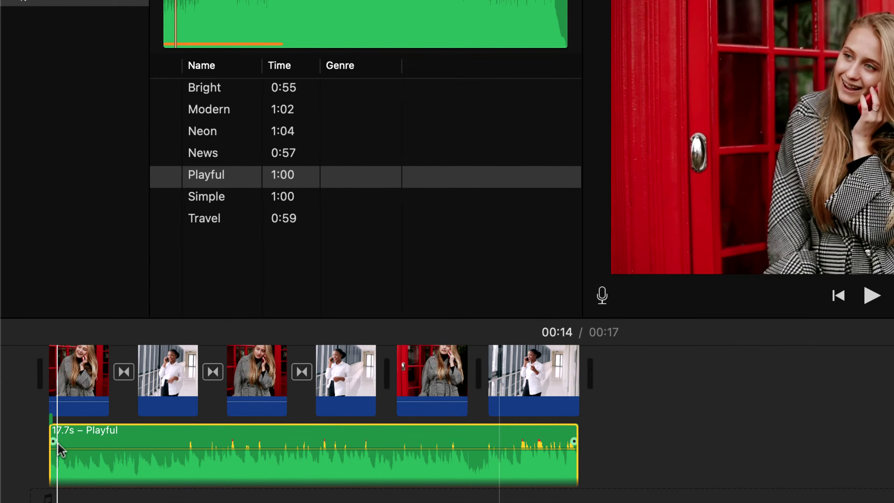
{"action": "left_click_drag", "start_coordinate": [53, 442], "coordinate": [142, 442]}
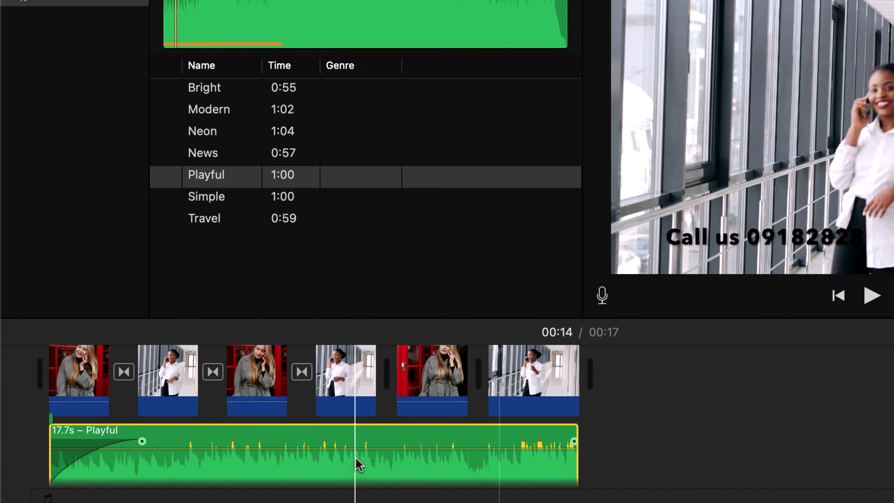
{"action": "mouse_move", "coordinate": [574, 441]}
{"action": "left_mouse_down"}
{"action": "mouse_move", "coordinate": [467, 441]}
{"action": "mouse_move", "coordinate": [486, 449]}
{"action": "left_mouse_up"}
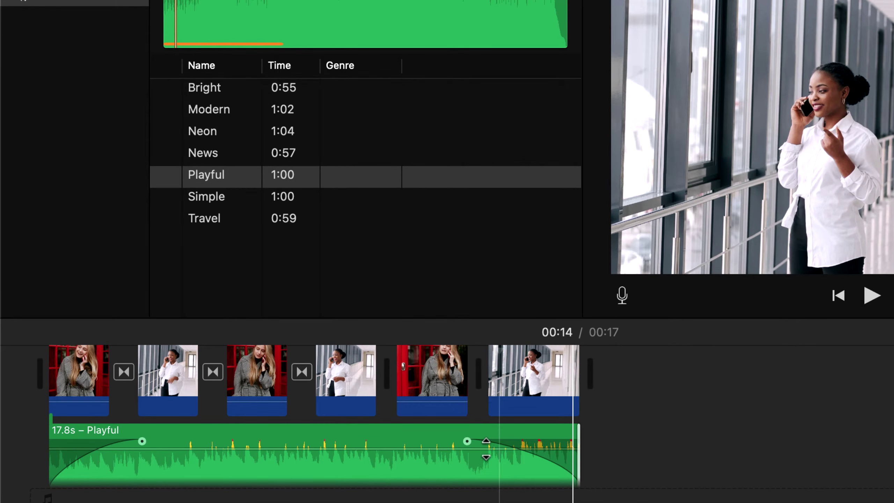
{"action": "key", "text": "space"}
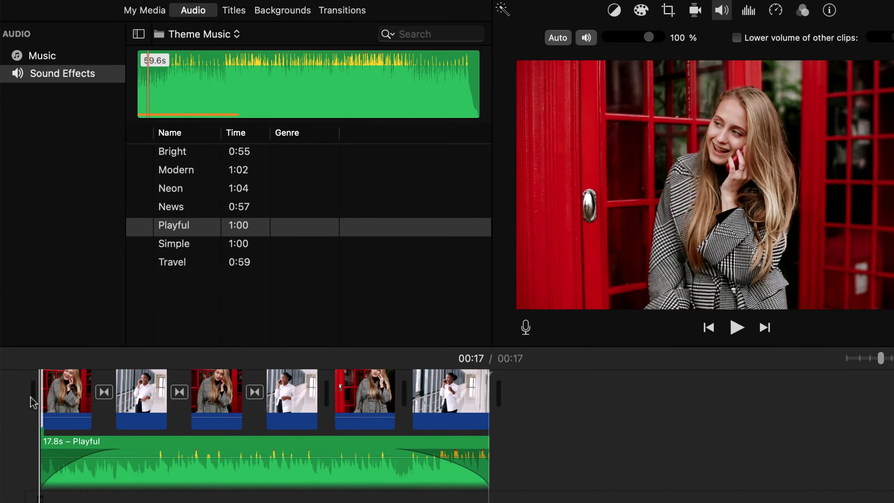
Set the final corridor clip's speed to Fast 2x after trying Slow and 8x.
{"action": "left_click", "coordinate": [440, 417]}
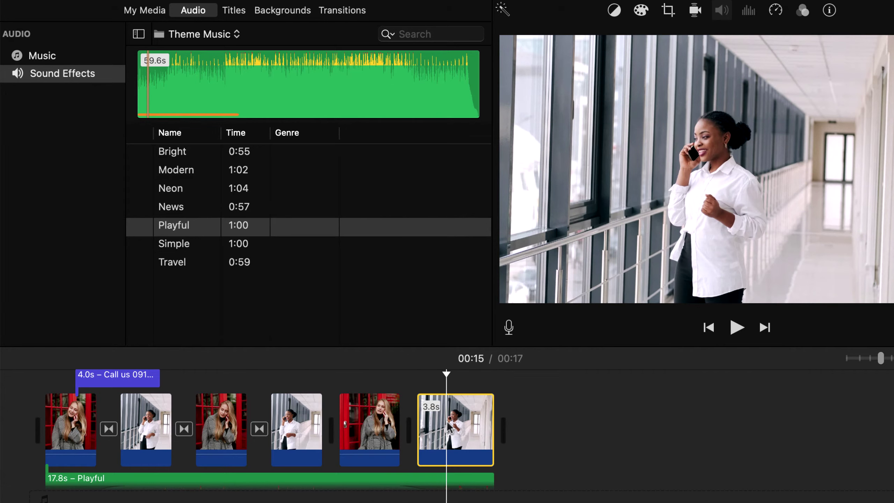
{"action": "left_click", "coordinate": [776, 10]}
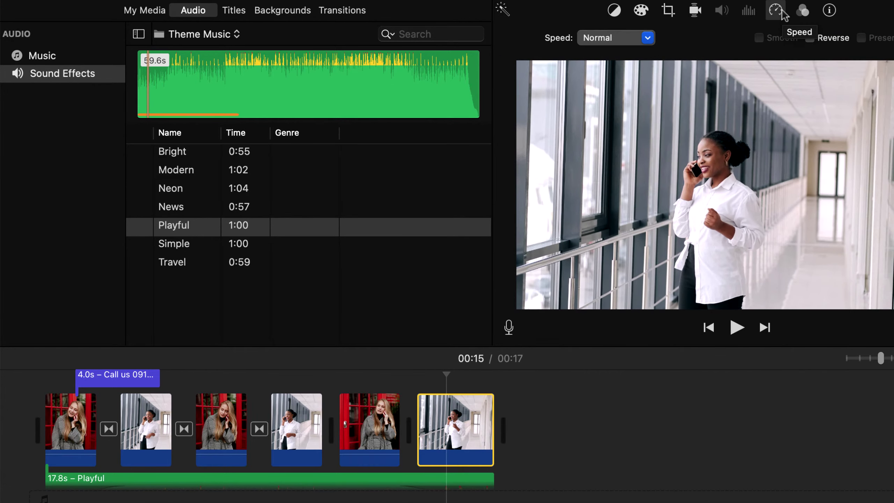
{"action": "left_click", "coordinate": [637, 38]}
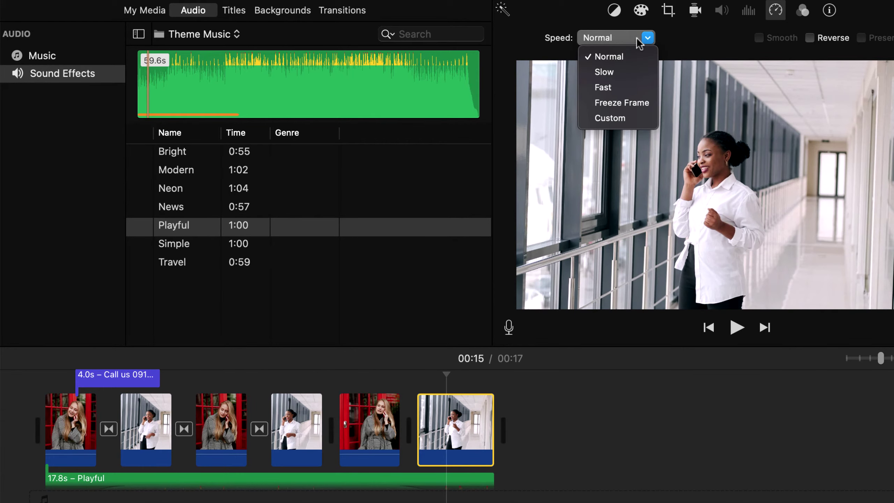
{"action": "left_click", "coordinate": [609, 73]}
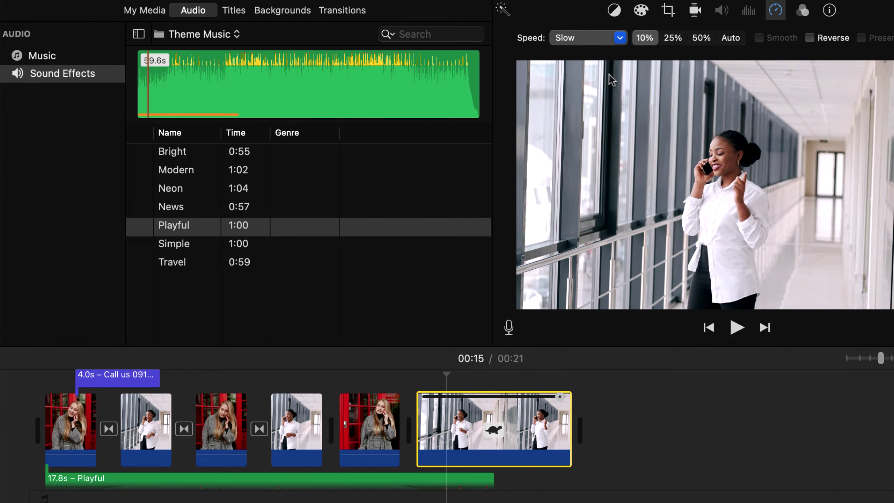
{"action": "left_click", "coordinate": [600, 41]}
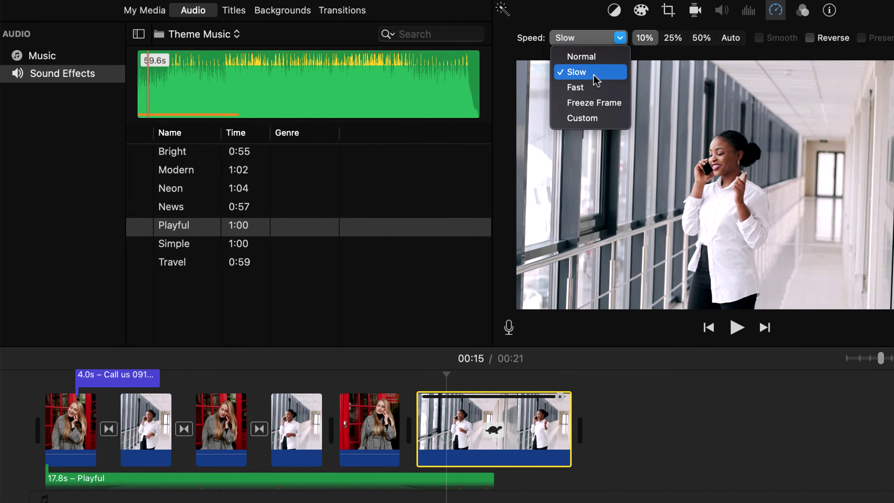
{"action": "left_click", "coordinate": [588, 86]}
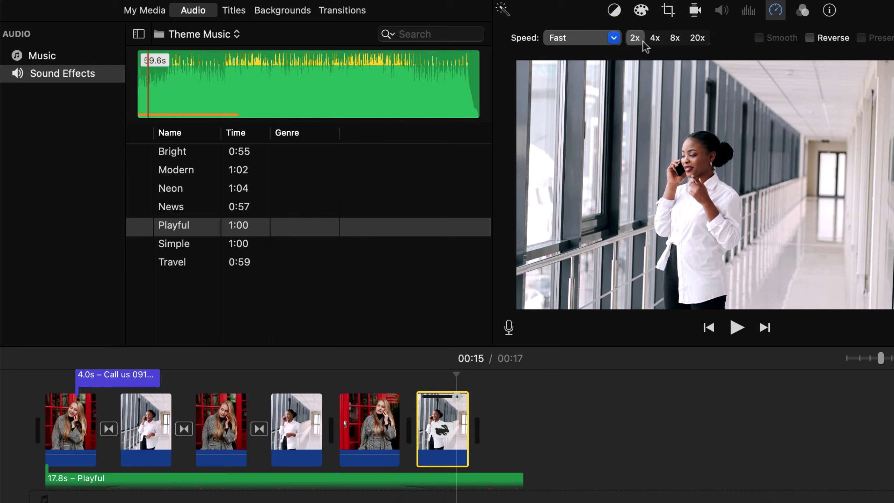
{"action": "left_click", "coordinate": [673, 38]}
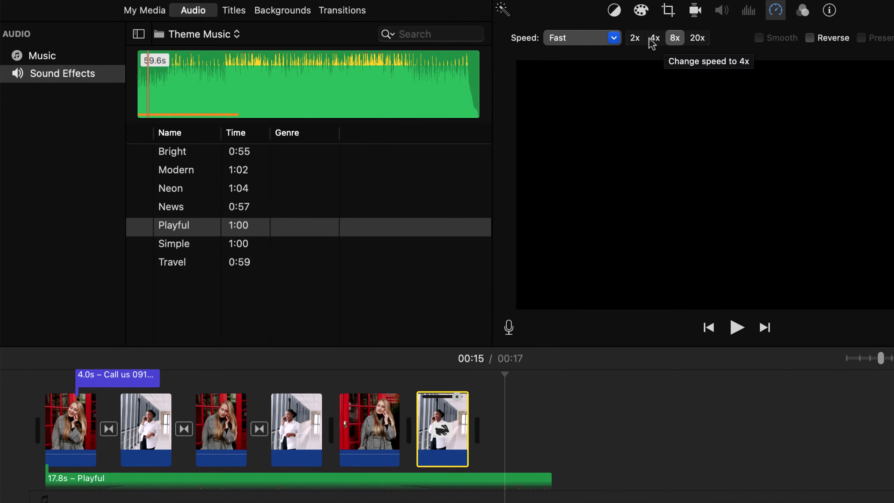
{"action": "left_click", "coordinate": [634, 38]}
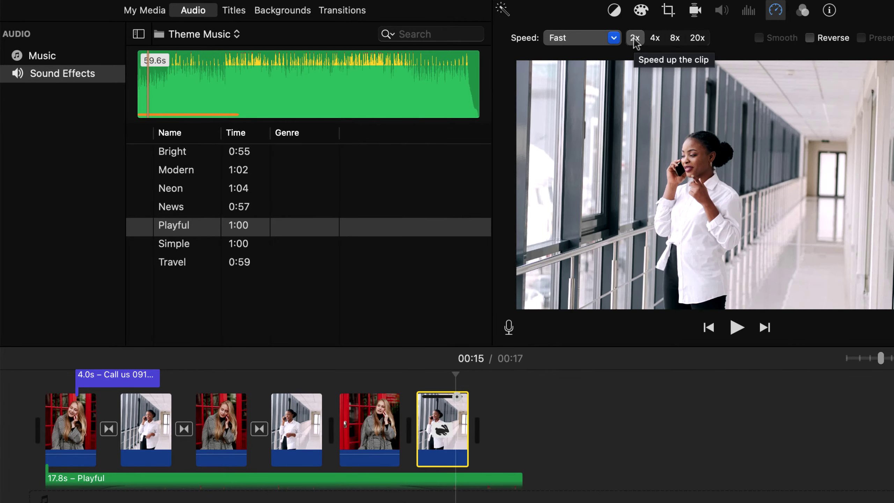
{"action": "left_click", "coordinate": [588, 38]}
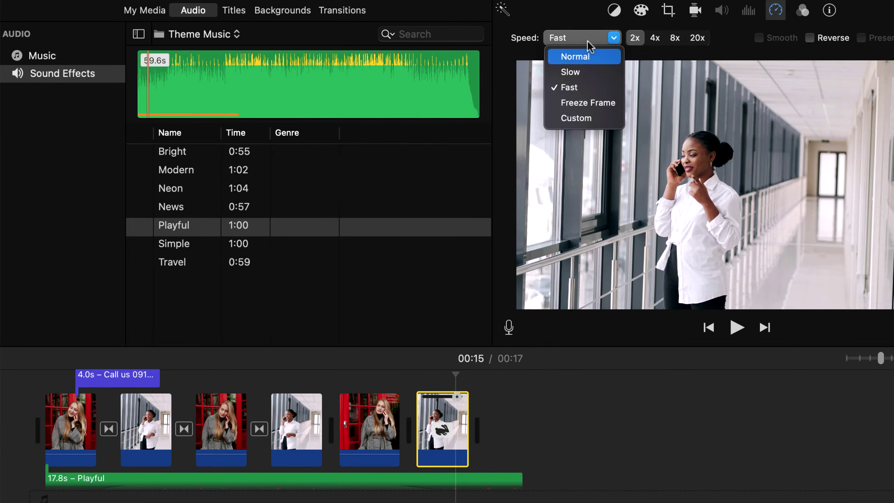
Return the corridor clip to Normal speed, then Crop to Fill the red-booth clip tightly around the woman.
{"action": "left_click", "coordinate": [582, 58]}
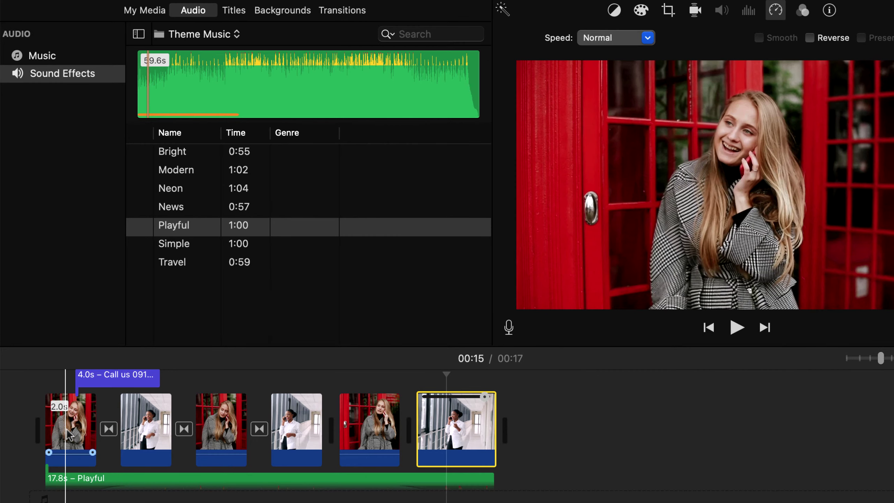
{"action": "left_click", "coordinate": [212, 421]}
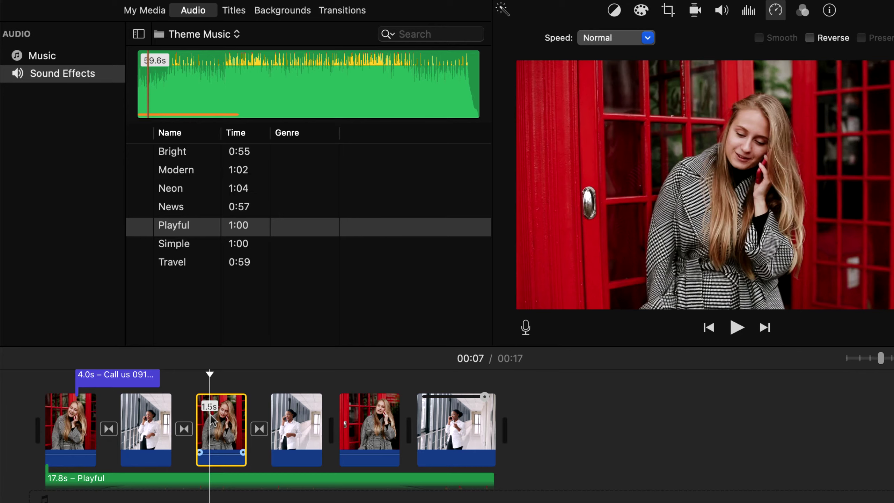
{"action": "left_click", "coordinate": [669, 11]}
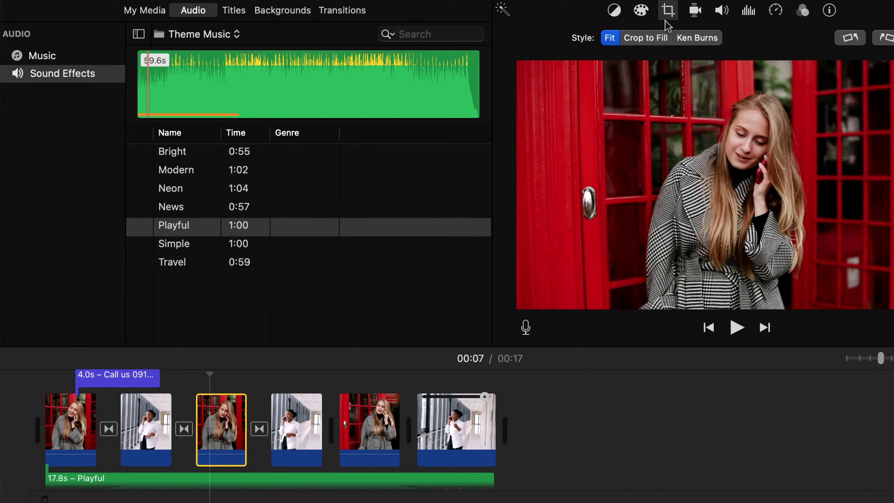
{"action": "left_click", "coordinate": [646, 37]}
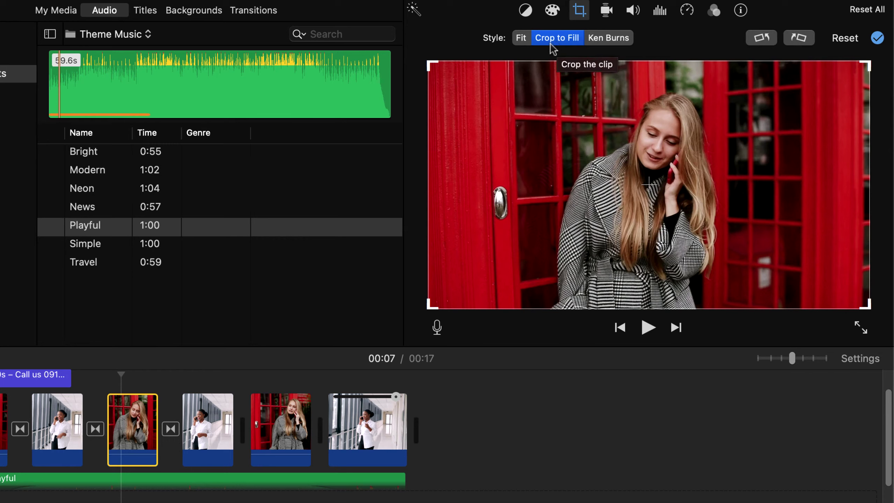
{"action": "left_click_drag", "start_coordinate": [428, 62], "coordinate": [553, 139]}
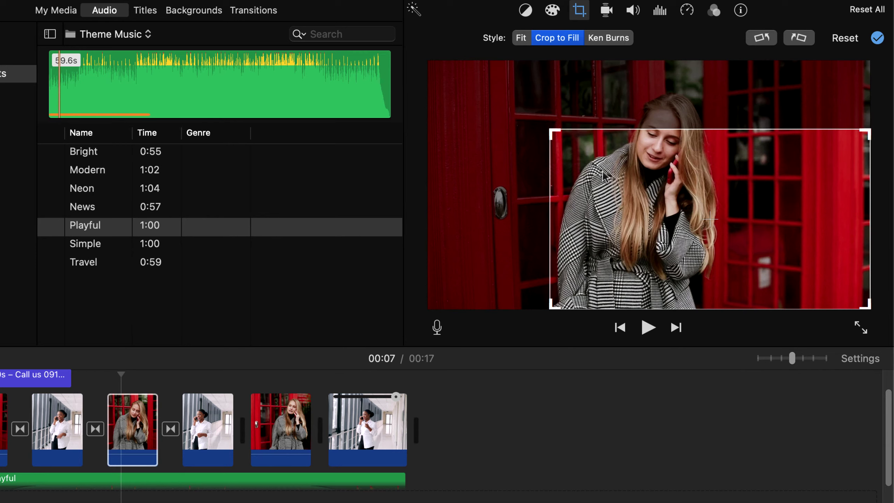
{"action": "left_click_drag", "start_coordinate": [749, 229], "coordinate": [690, 180]}
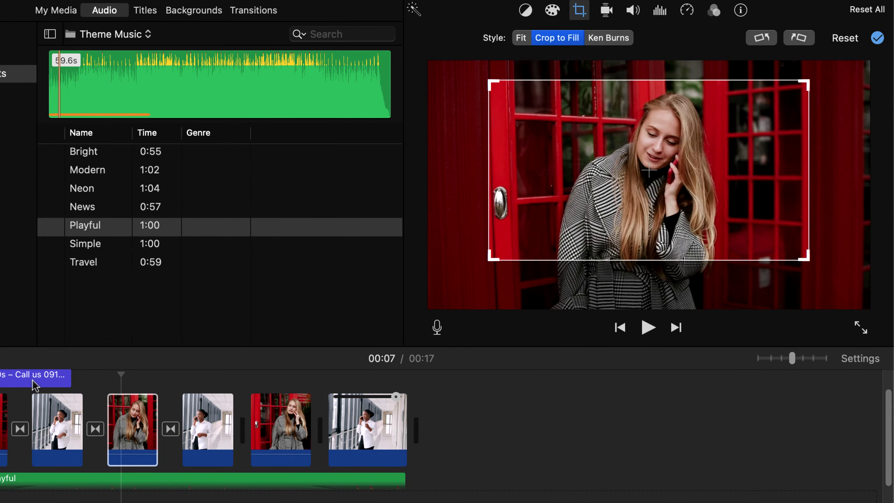
{"action": "left_click", "coordinate": [295, 493]}
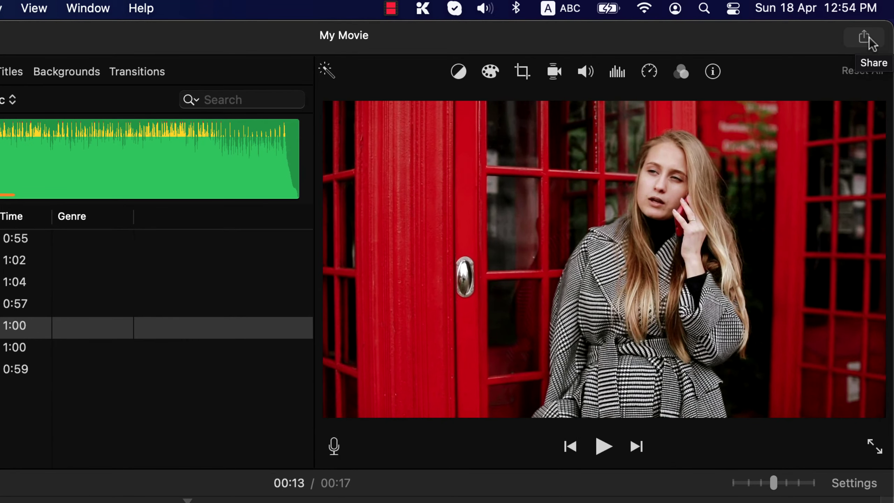
Export the movie through Share > File as 'tele talk' into the New Records folder.
{"action": "left_click", "coordinate": [870, 42]}
{"action": "left_click", "coordinate": [844, 92]}
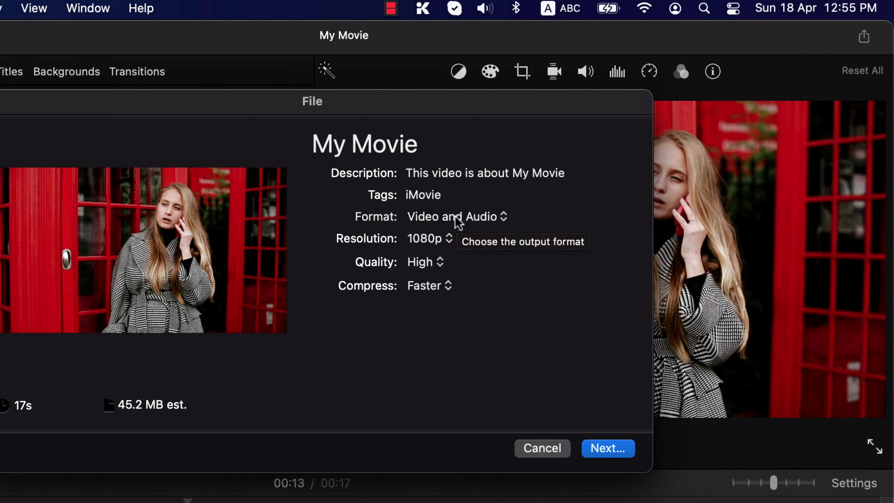
{"action": "left_click", "coordinate": [609, 449]}
{"action": "type", "text": "tele ta"}
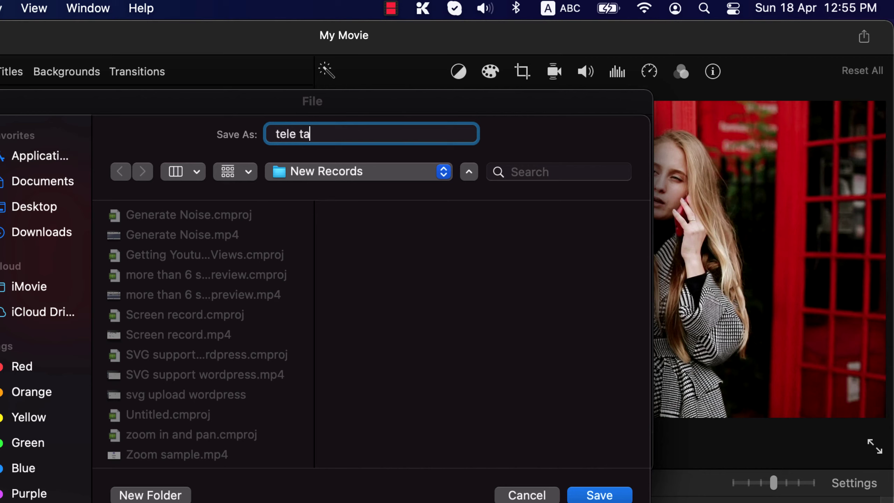
{"action": "type", "text": "lk"}
{"action": "left_click", "coordinate": [611, 496]}
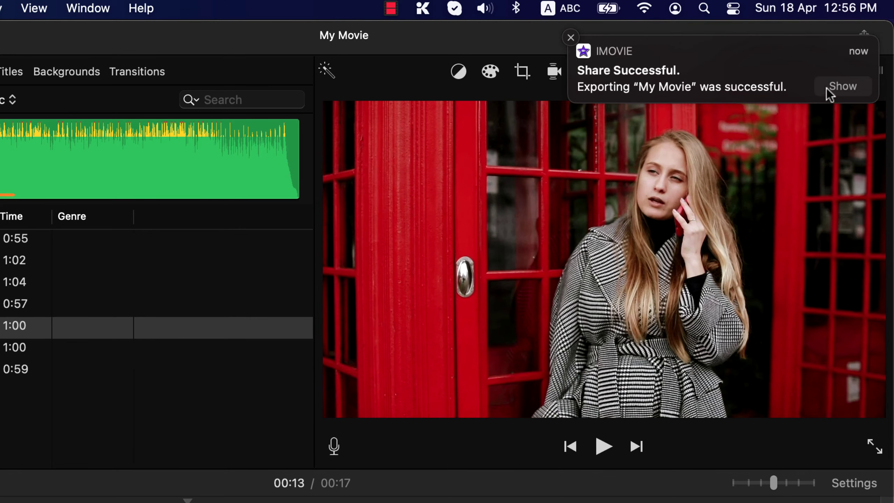
Reveal the exported tele talk movie in Finder from the Share Successful notification.
{"action": "left_click", "coordinate": [843, 86]}
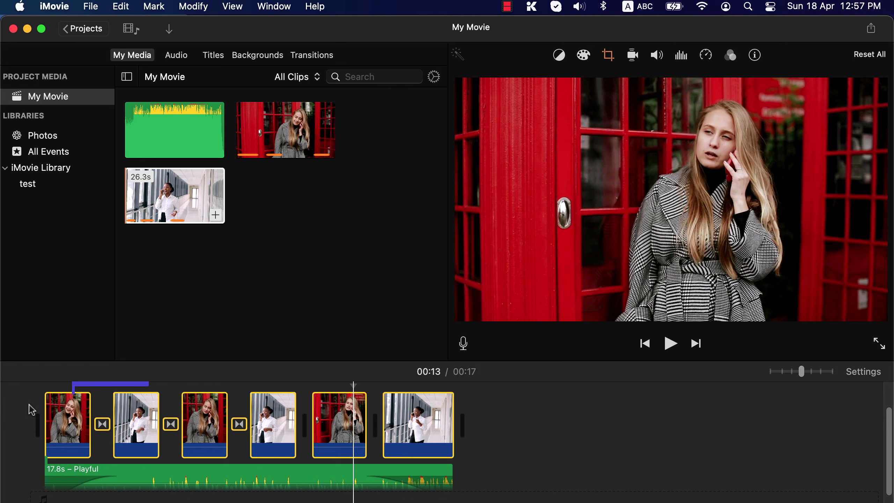
Deselect the timeline clips, go back to the Projects list, and start a new Movie.
{"action": "left_click", "coordinate": [172, 305]}
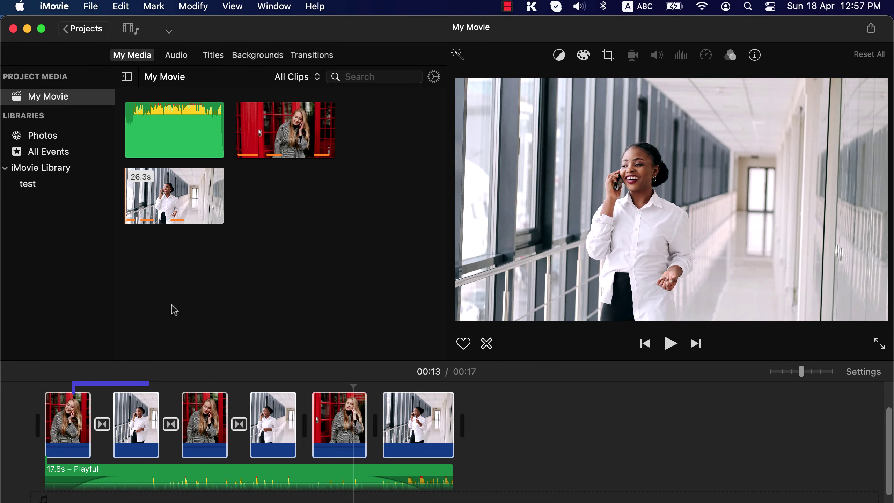
{"action": "left_click", "coordinate": [83, 29]}
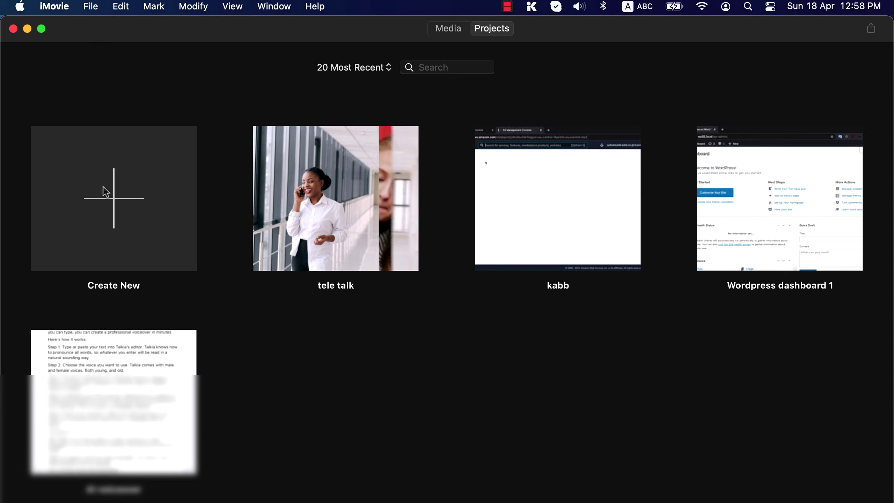
{"action": "left_click", "coordinate": [113, 204]}
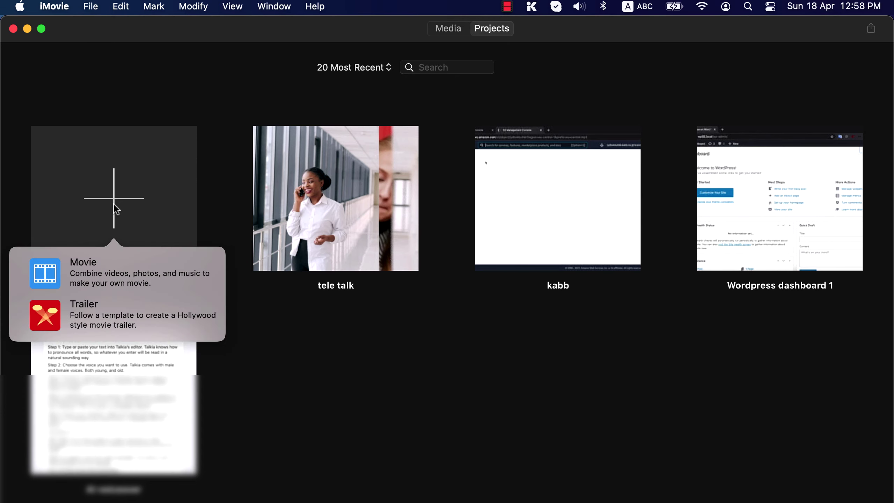
{"action": "left_click", "coordinate": [119, 266]}
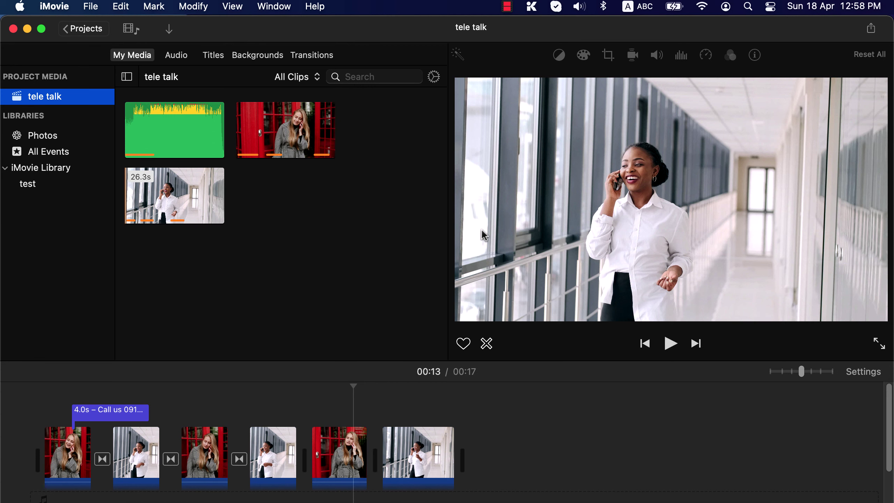
Marquee-select all six timeline clips, then shift the chosen range of the red-booth clip later.
{"action": "left_click_drag", "start_coordinate": [495, 446], "coordinate": [15, 440]}
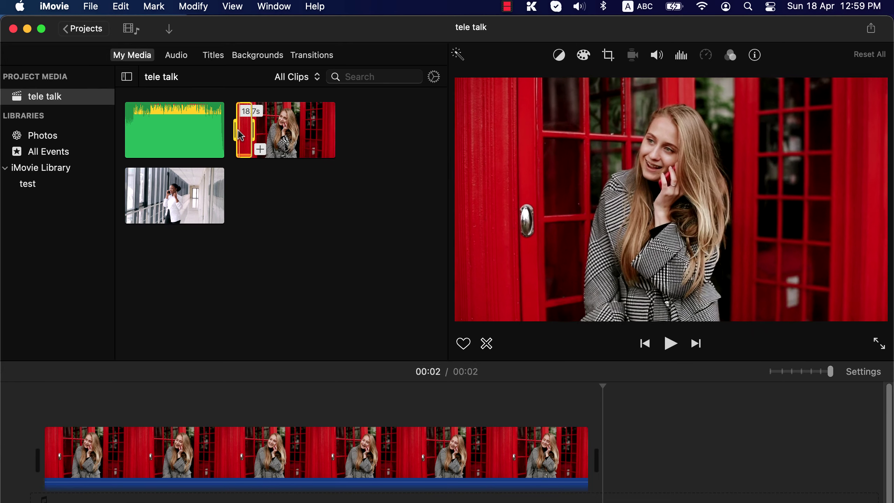
{"action": "left_click", "coordinate": [262, 134]}
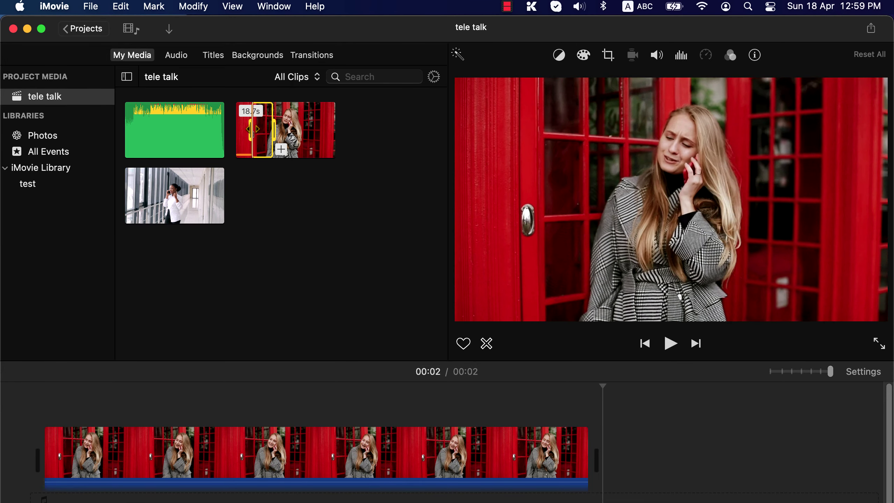